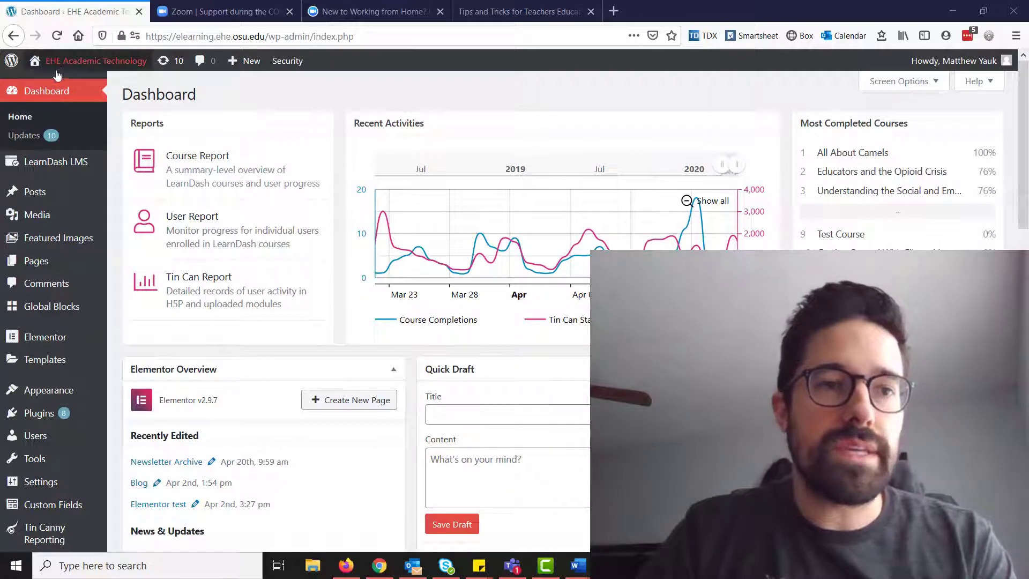
Open the list of all posts and look through the existing entries.
mouse_move(63, 71)
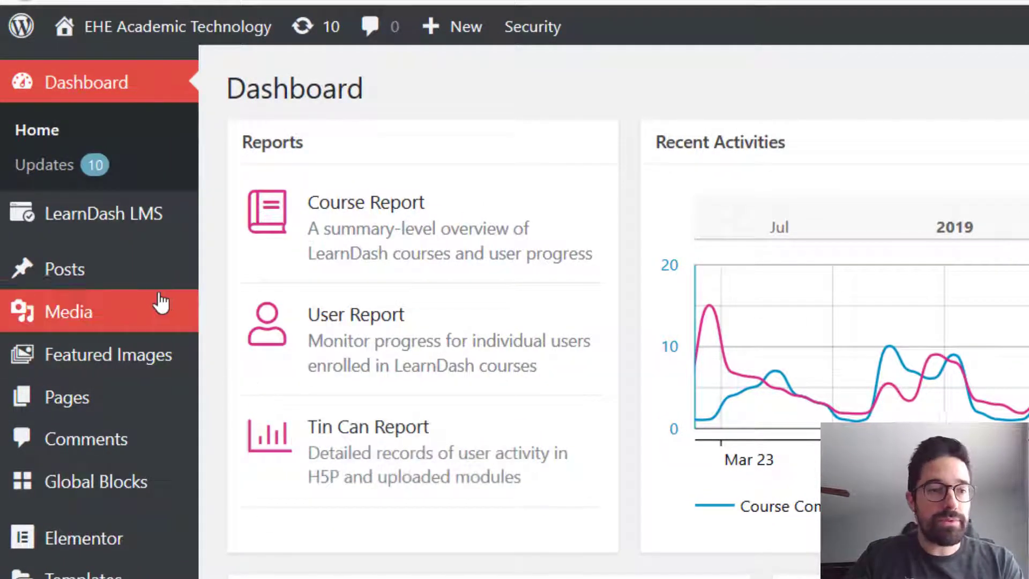
mouse_move(106, 269)
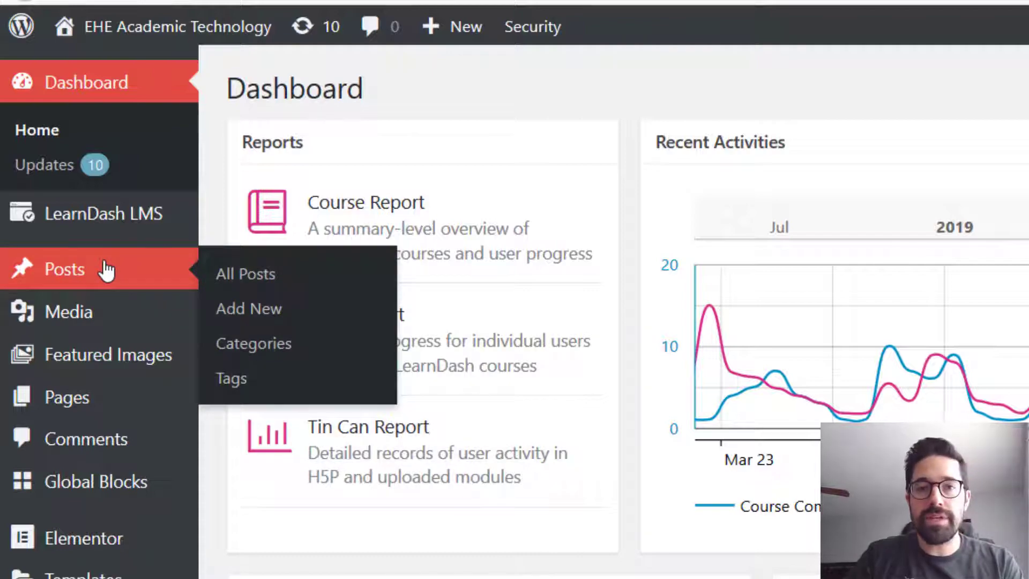
click(106, 269)
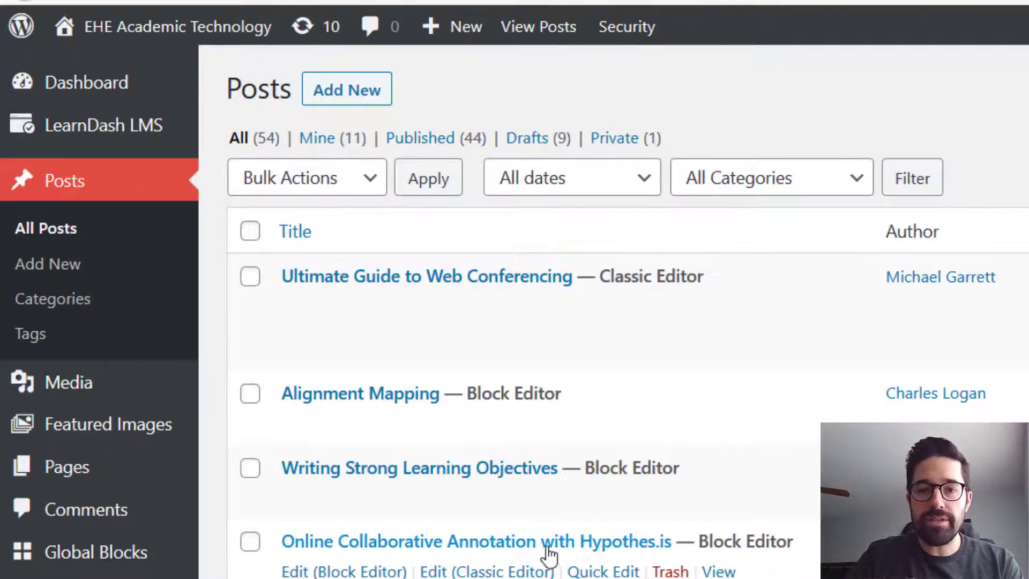
scroll(549, 558, down, 8)
scroll(552, 563, down, 8)
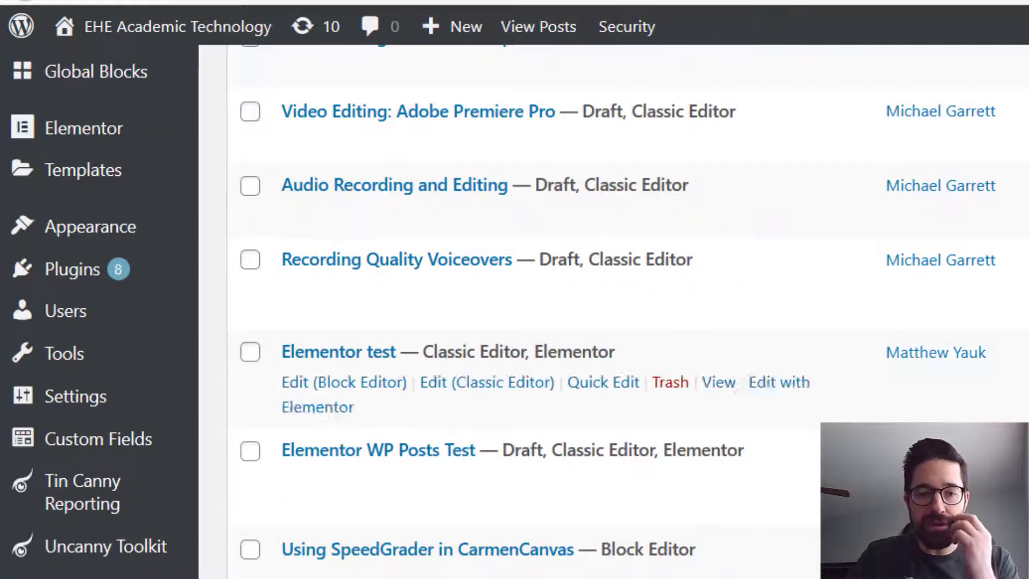
scroll(947, 204, up, 8)
scroll(772, 471, up, 5)
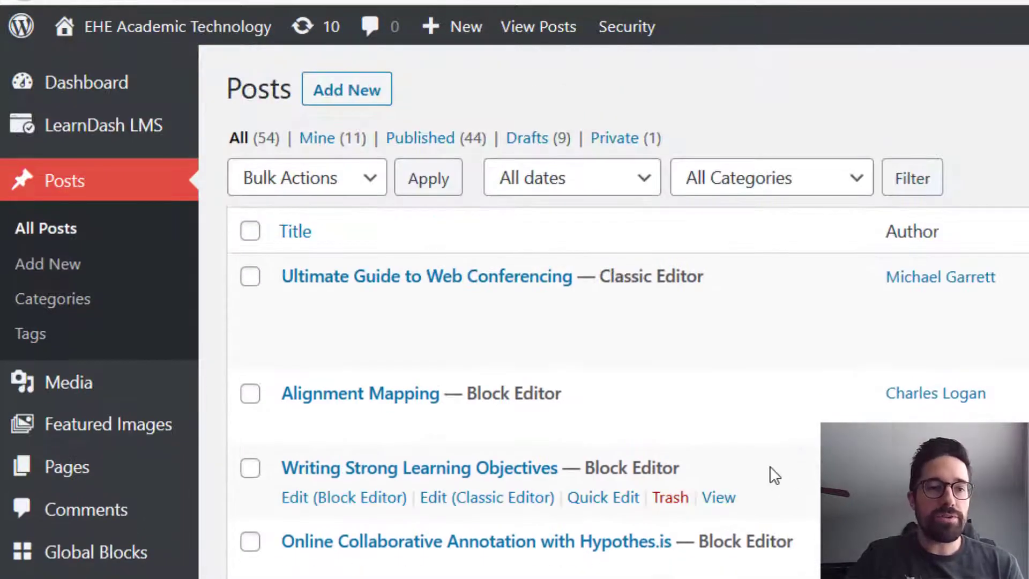
Create a new post titled "How to look your best on video conferences".
click(330, 88)
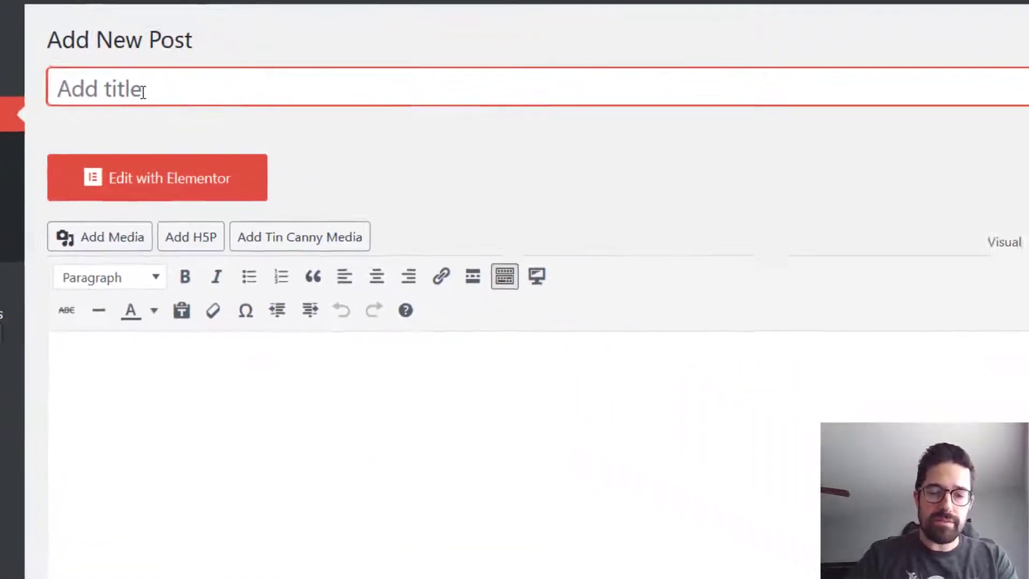
text(How to you)
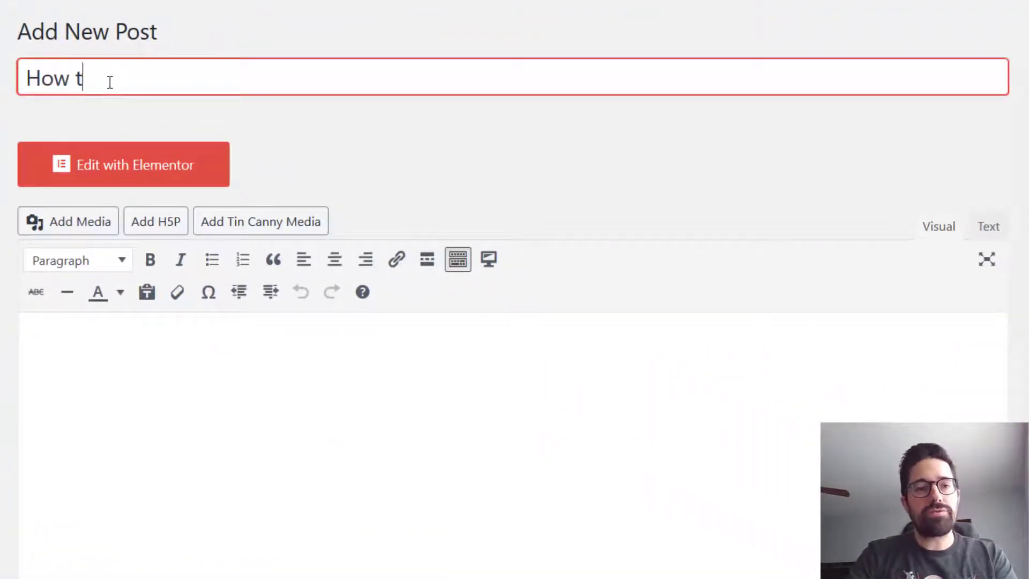
key(BackSpace)
key(BackSpace)
key(BackSpace)
text(lo)
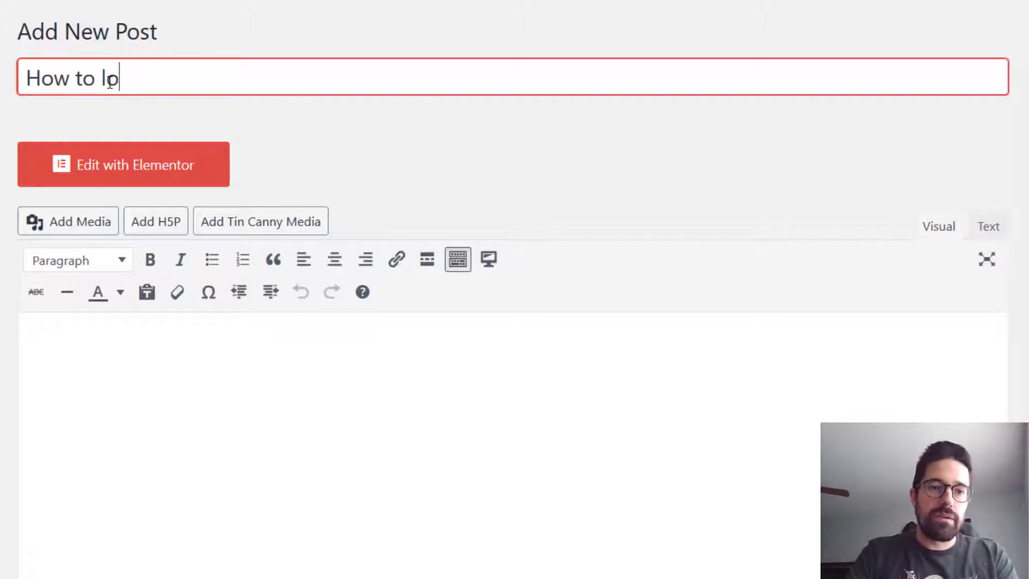
text(ok your best on)
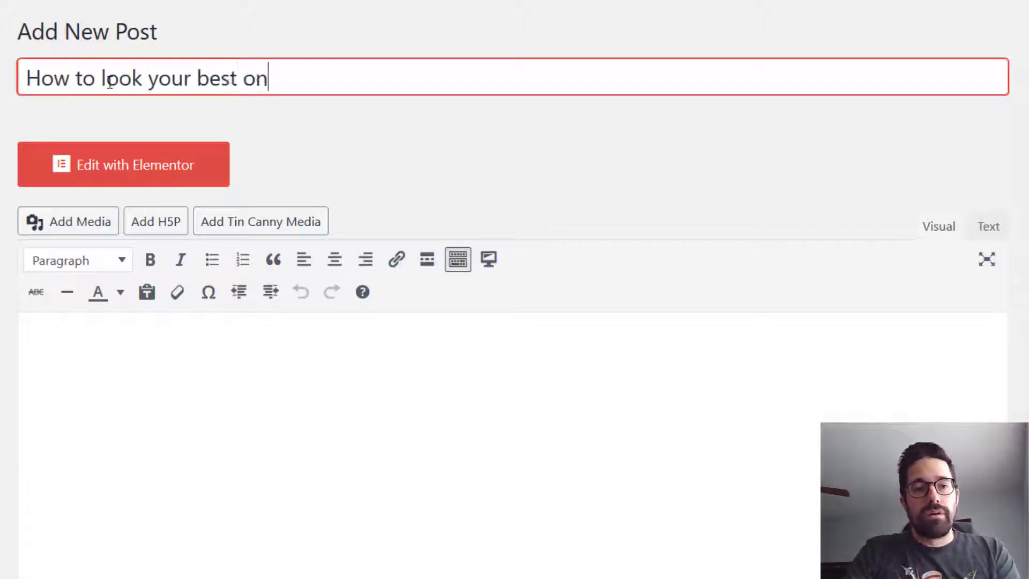
text( video g)
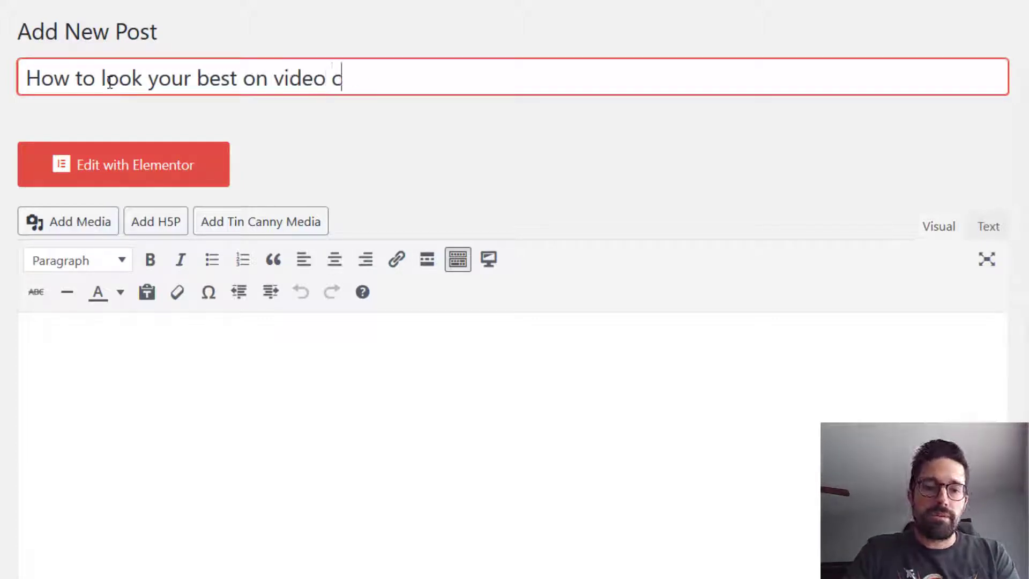
text(onferences)
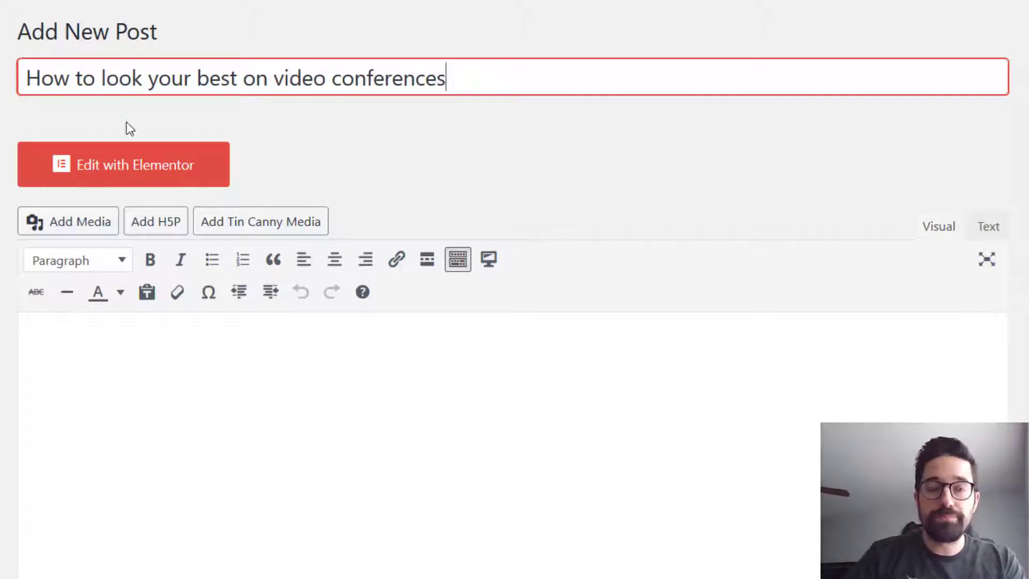
click(178, 352)
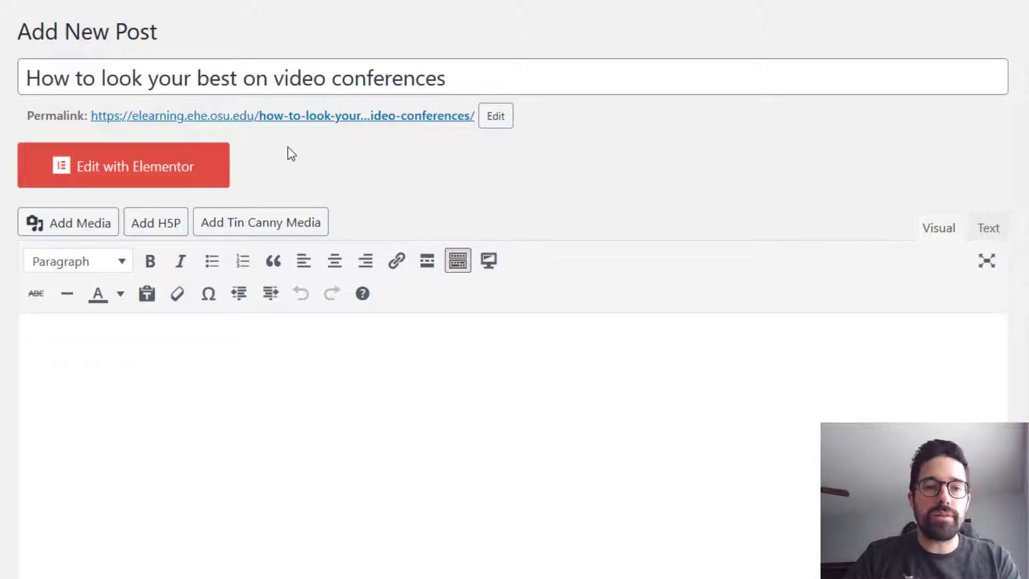
Open the post's permalink slug for editing and place the cursor in the empty post body.
click(496, 123)
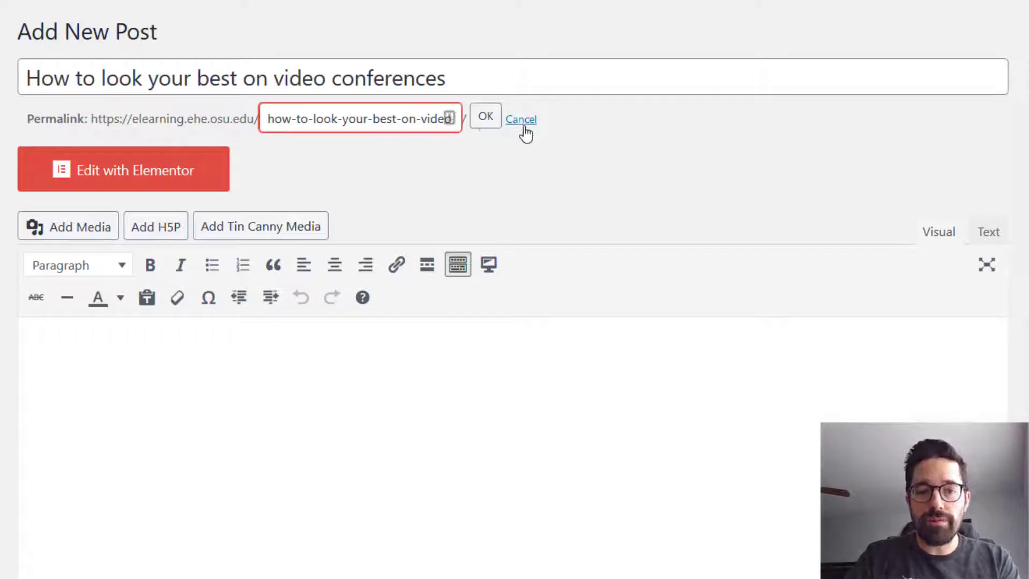
click(526, 178)
click(330, 424)
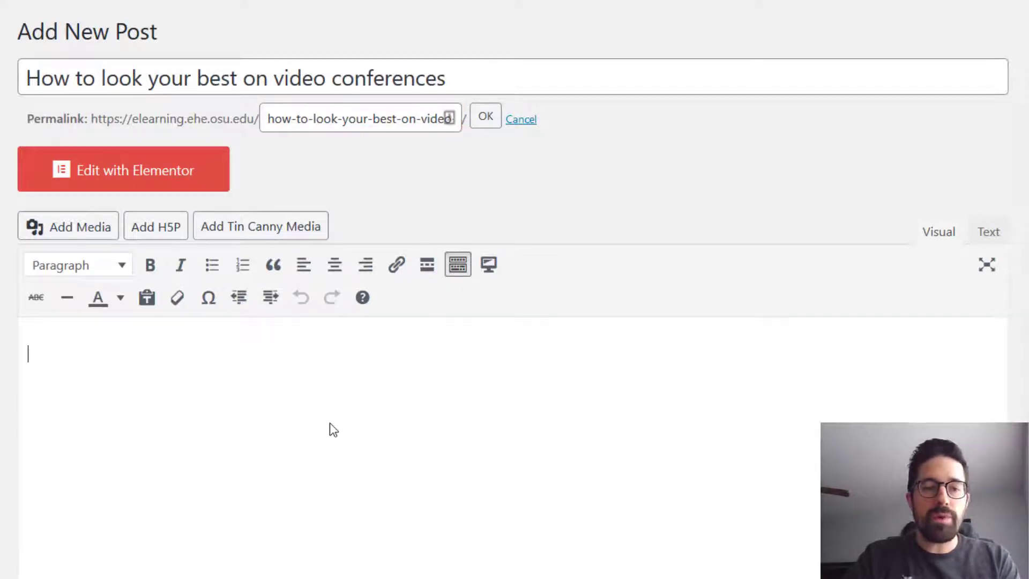
Copy the ten numbered video conferencing tips from the Word document and paste them into the body of the post in Firefox.
mouse_move(550, 568)
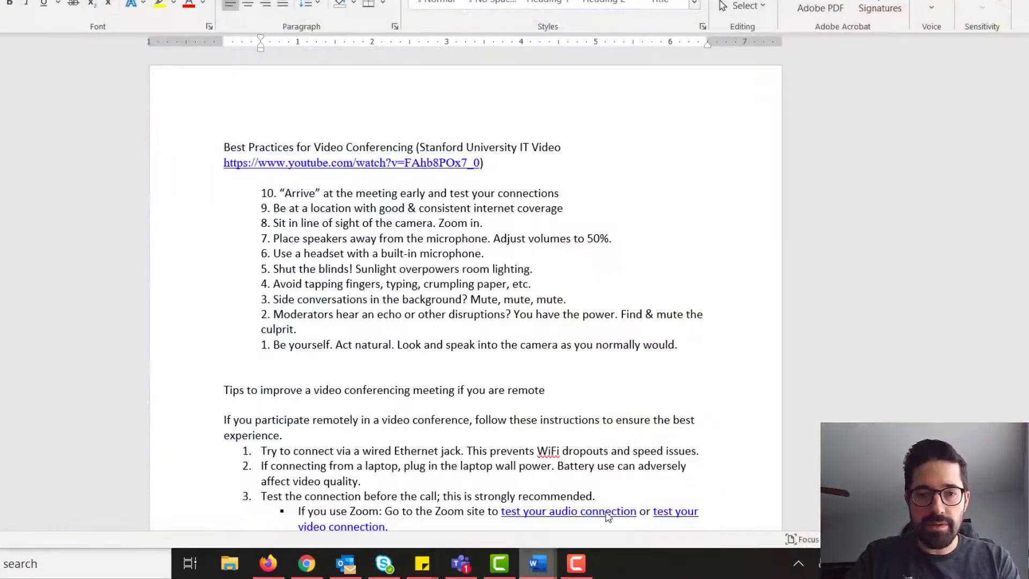
click(627, 509)
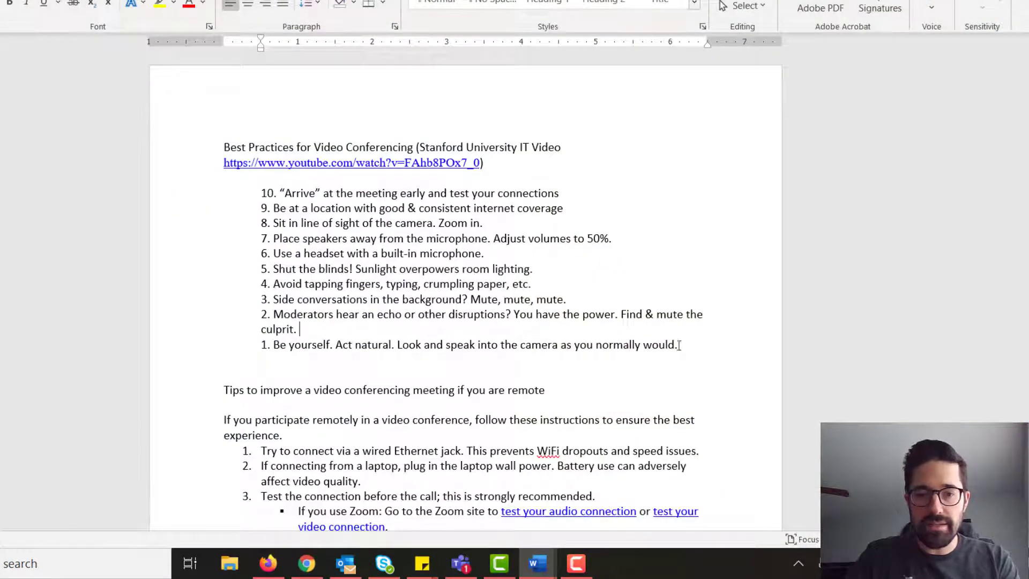
drag(682, 346, 250, 195)
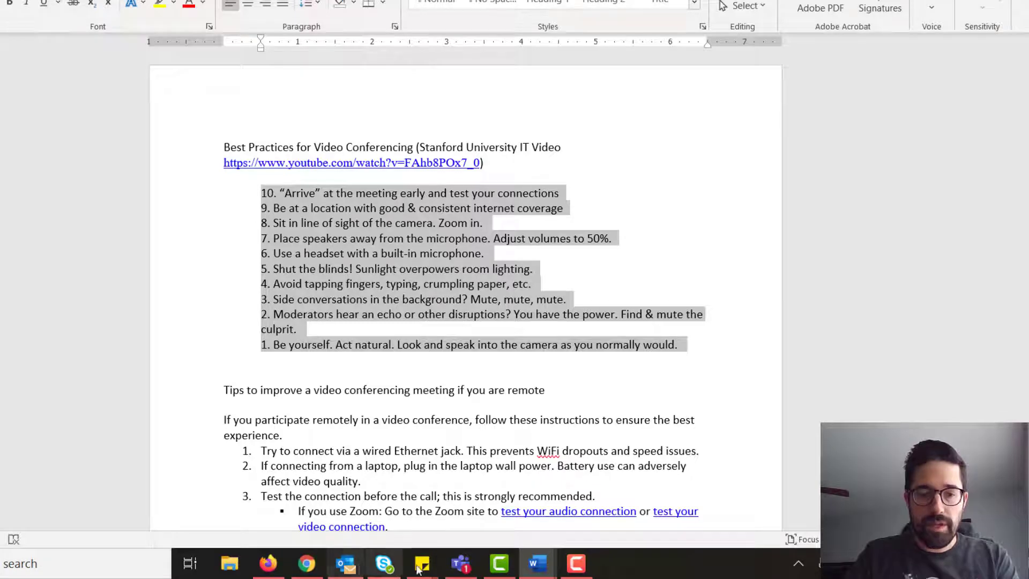
click(268, 563)
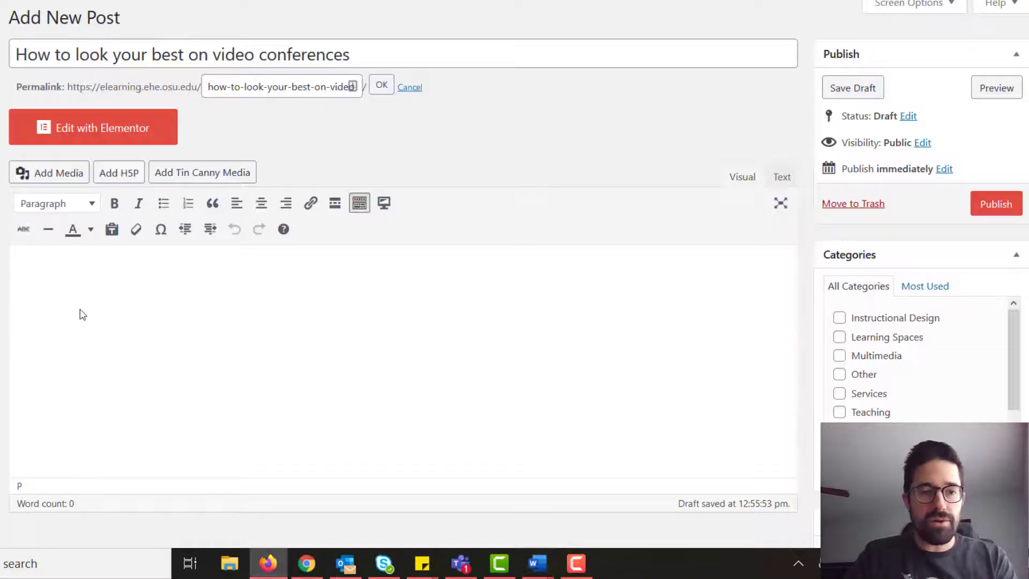
text("Arrive" at the meeting early and test your connections Be at a location with good & consistent internet coverage Sit in line of sight of the camera. Zoom in. Place speakers away from the microphone. Adjust volumes to 50%. Use a headset with a built-in microphone. Shut the blinds! Sunlight overpowers room lighting. Avoid tapping fingers, typing, crumpling paper, etc. Side conversations in the background? Mute, mute, mute. Moderators hear an echo or other disruptions? You have the power. Find & mute the culprit. Be yourself. Act natural. Look and speak into the camera as you normally would.)
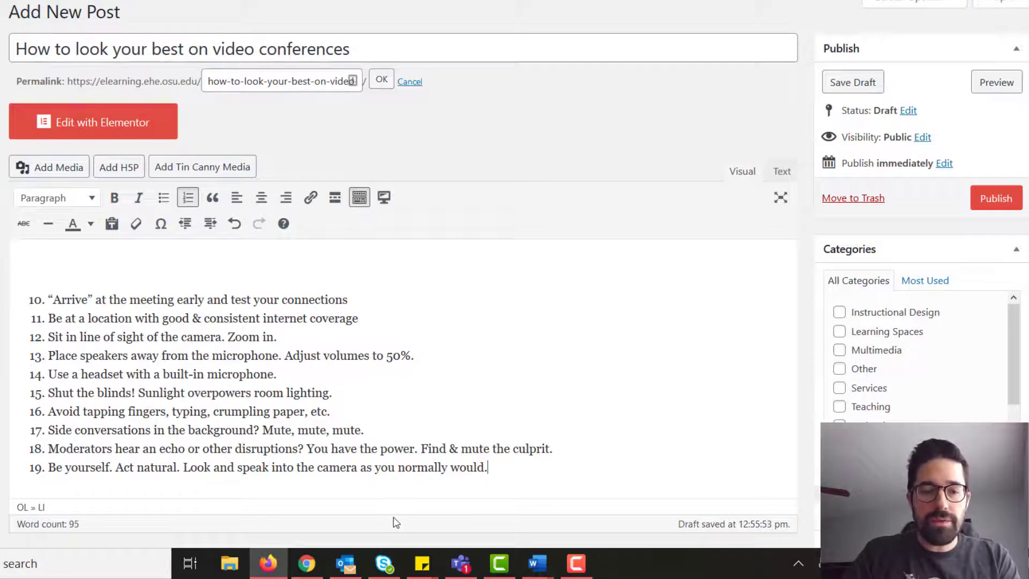
Switch to Chrome and copy the embed code of the YouTube video "How to Look Professional on Zoom".
click(316, 568)
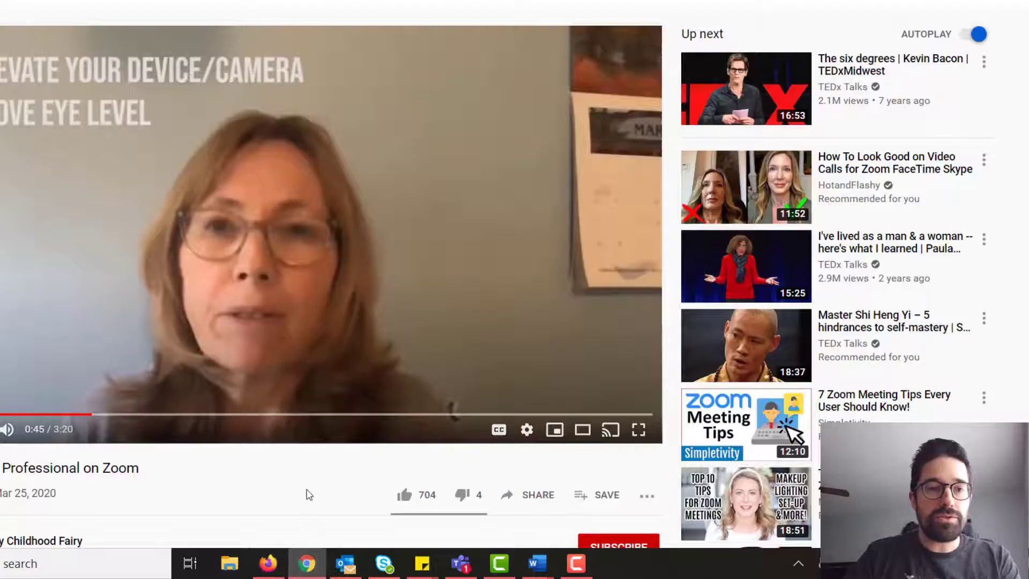
click(525, 495)
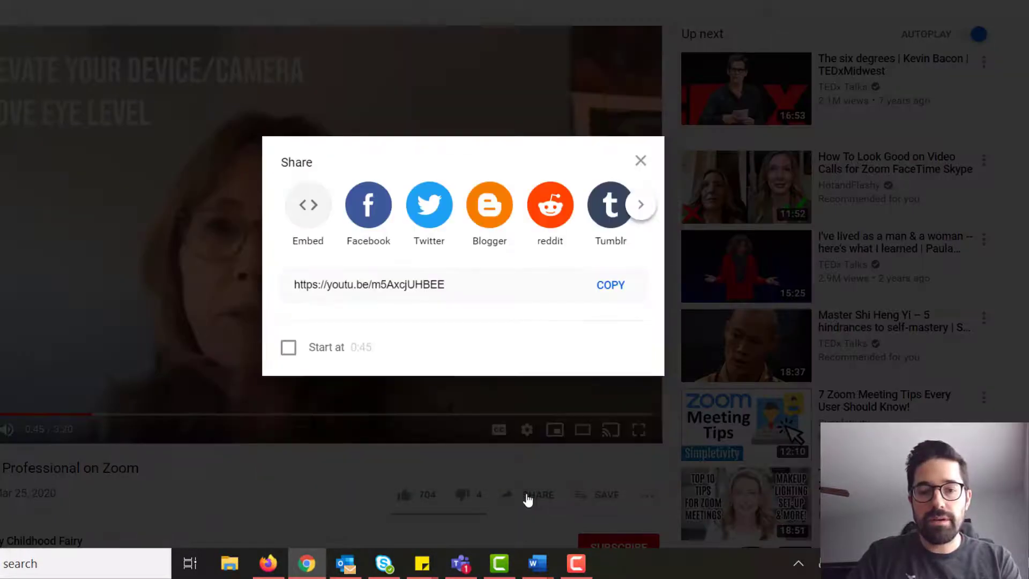
click(309, 206)
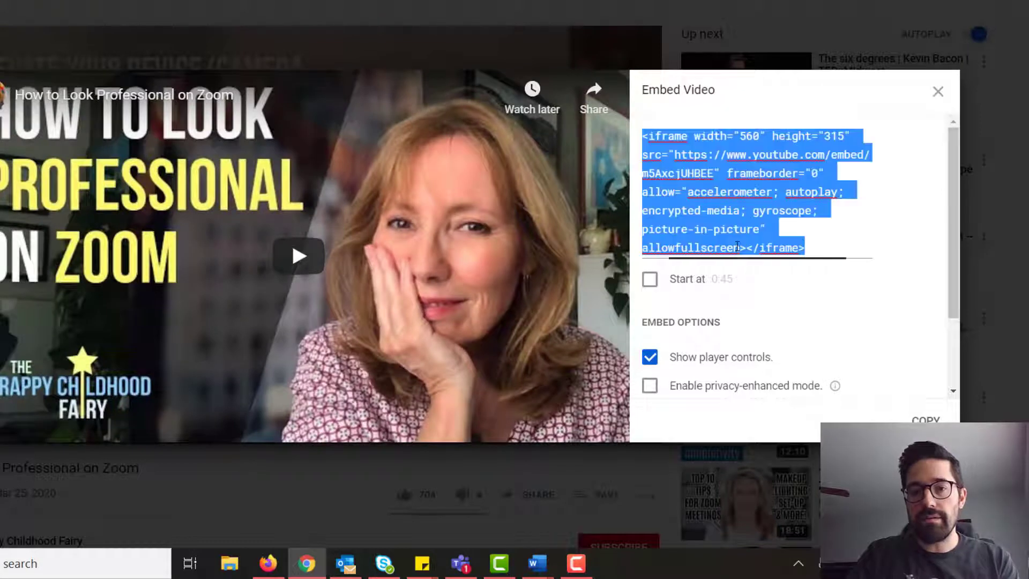
click(738, 247)
key(ctrl+c)
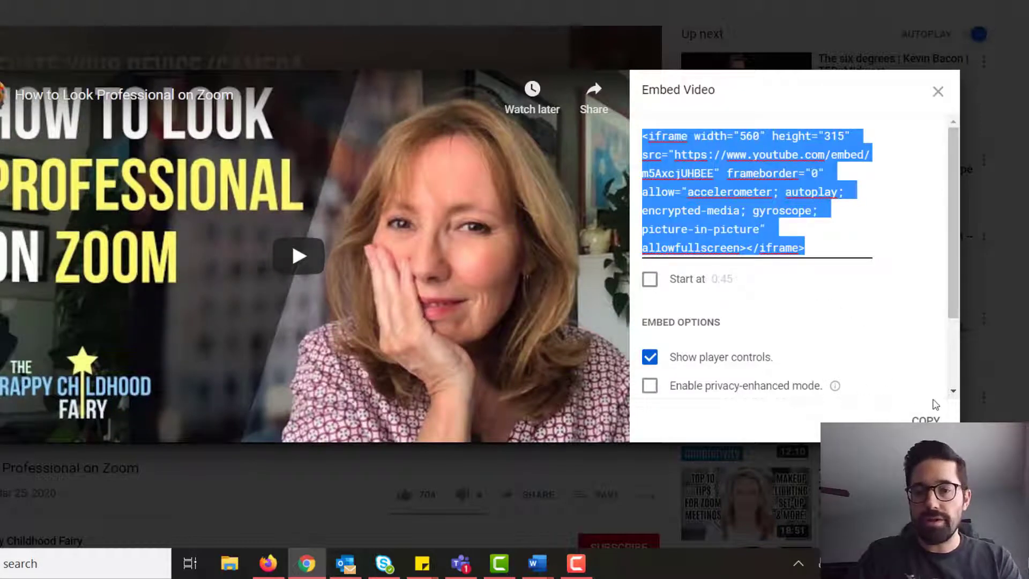
Back in Firefox, replace the &nbsp; line above the list in the post's HTML source with the copied iframe code.
click(268, 563)
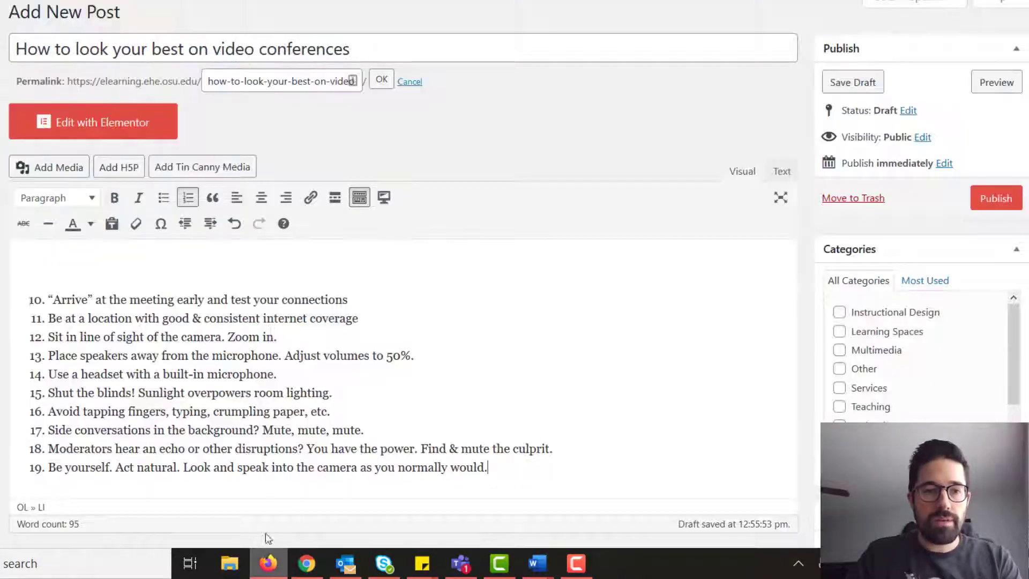
click(60, 261)
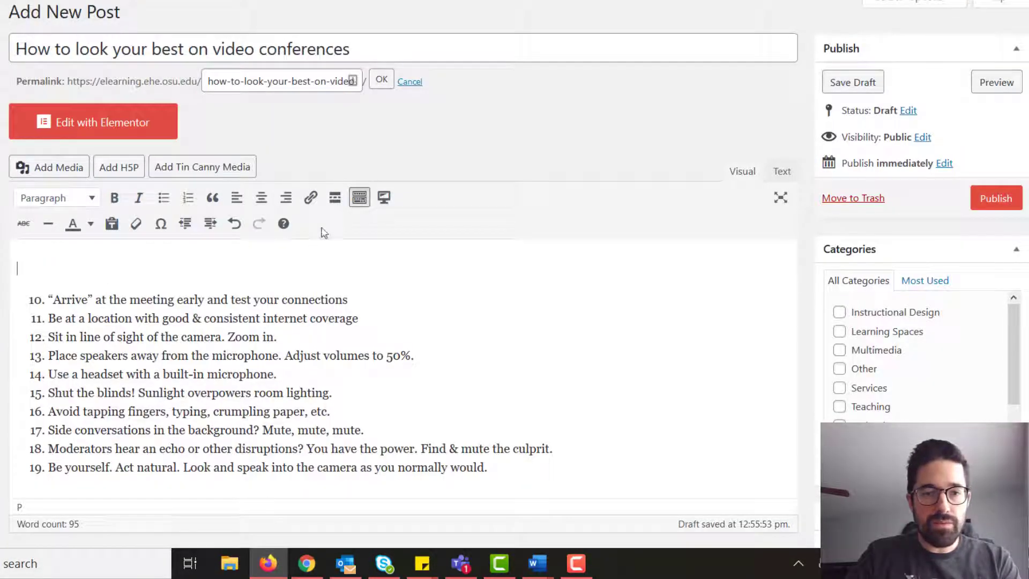
click(782, 171)
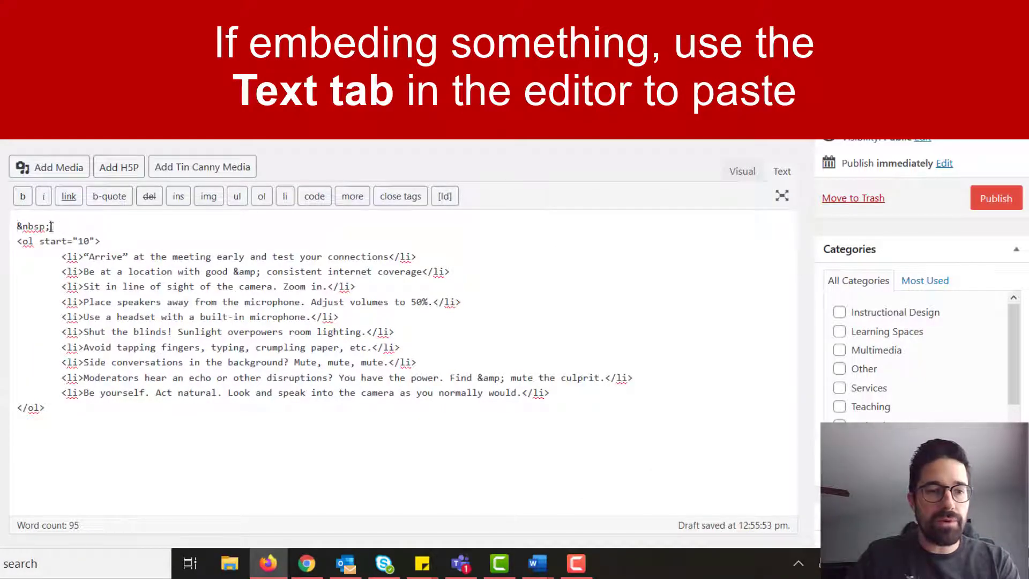
drag(51, 226, 4, 231)
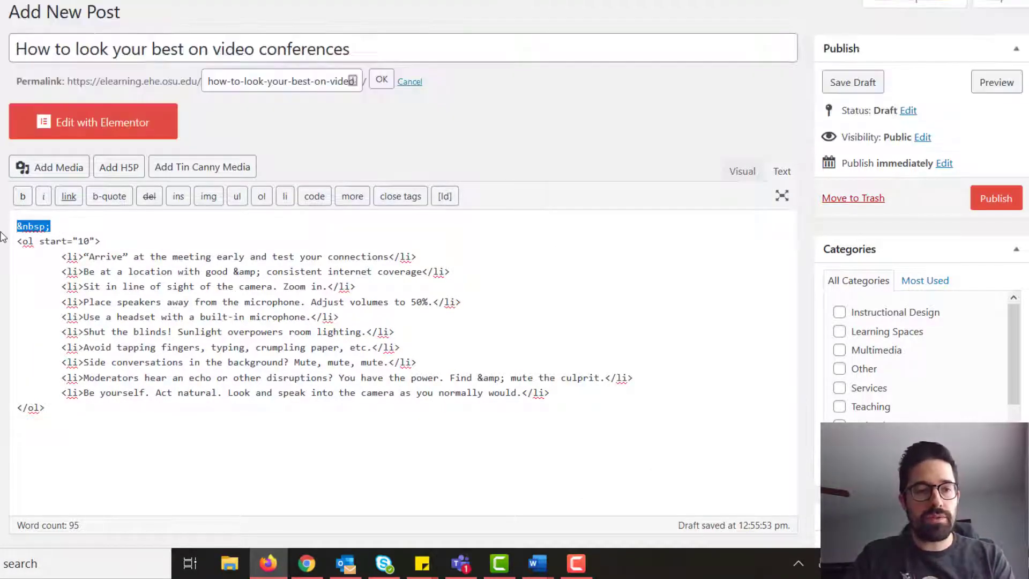
key(ctrl+v)
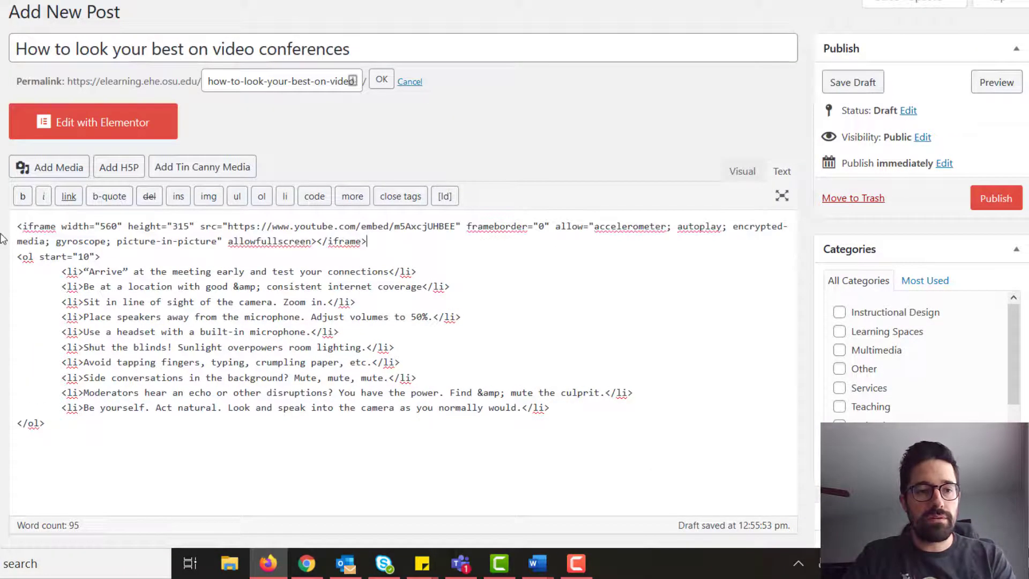
Examine the width and height attributes in the pasted iframe code.
double_click(107, 227)
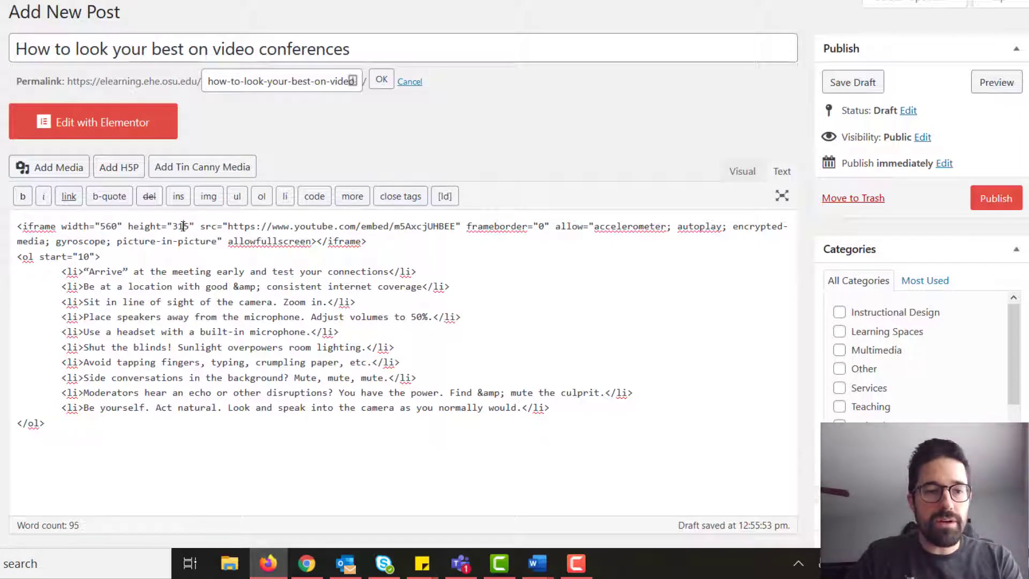
double_click(183, 226)
click(377, 241)
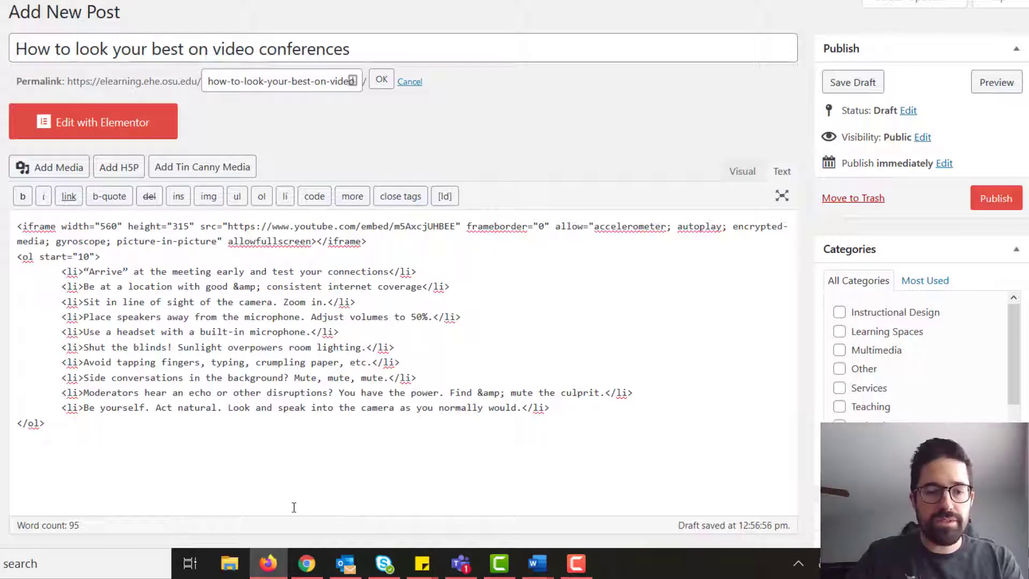
Switch to Chrome and set the embed of the YouTube video "Look good and sound great on videos from home" to start at 3:33.
click(306, 563)
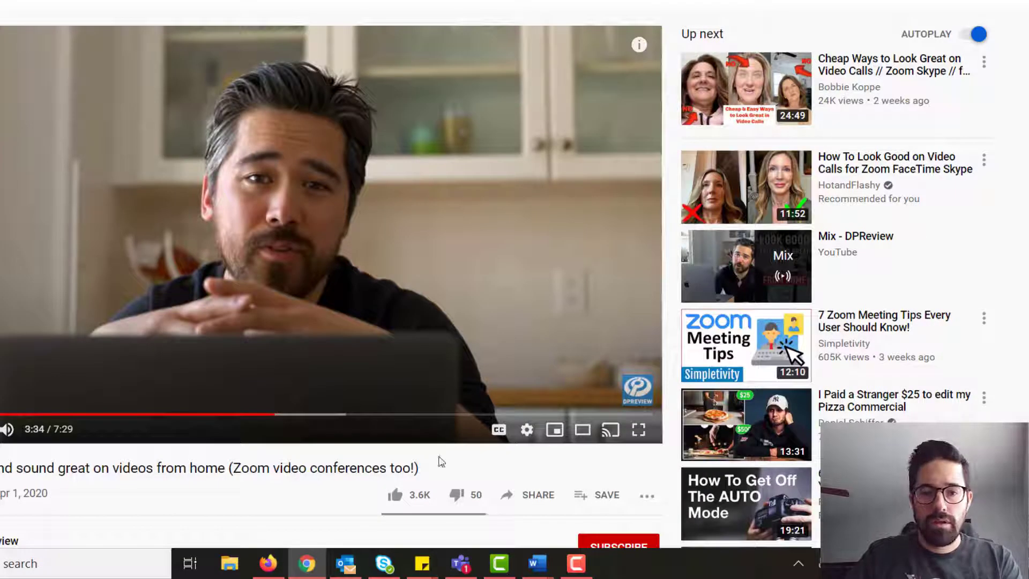
click(550, 494)
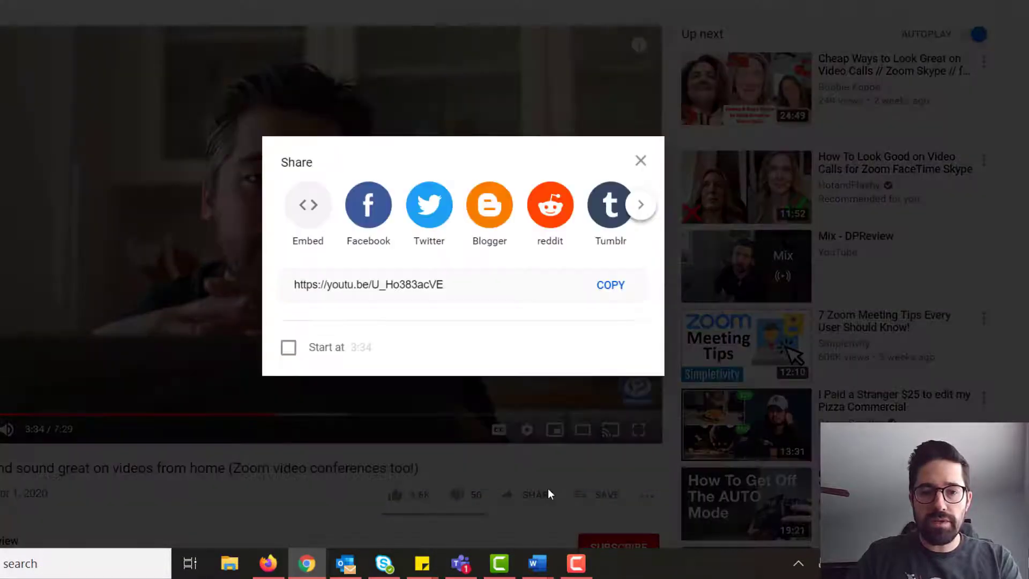
click(316, 216)
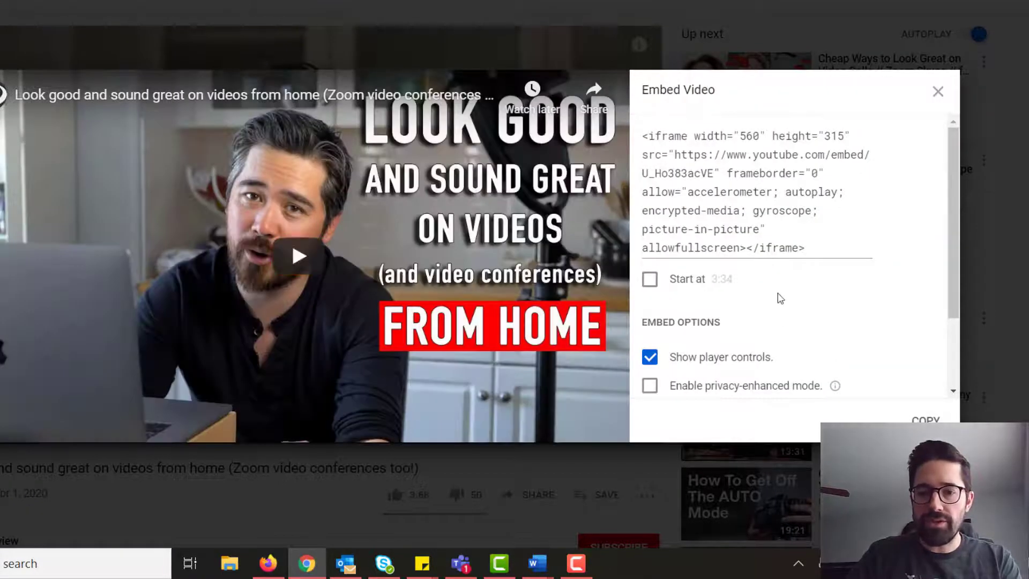
click(684, 282)
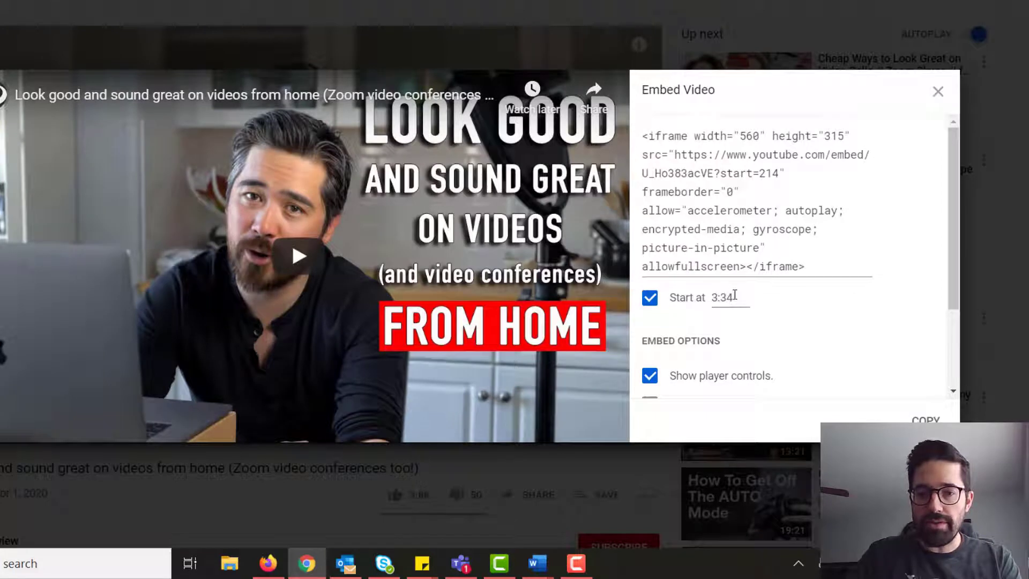
click(735, 295)
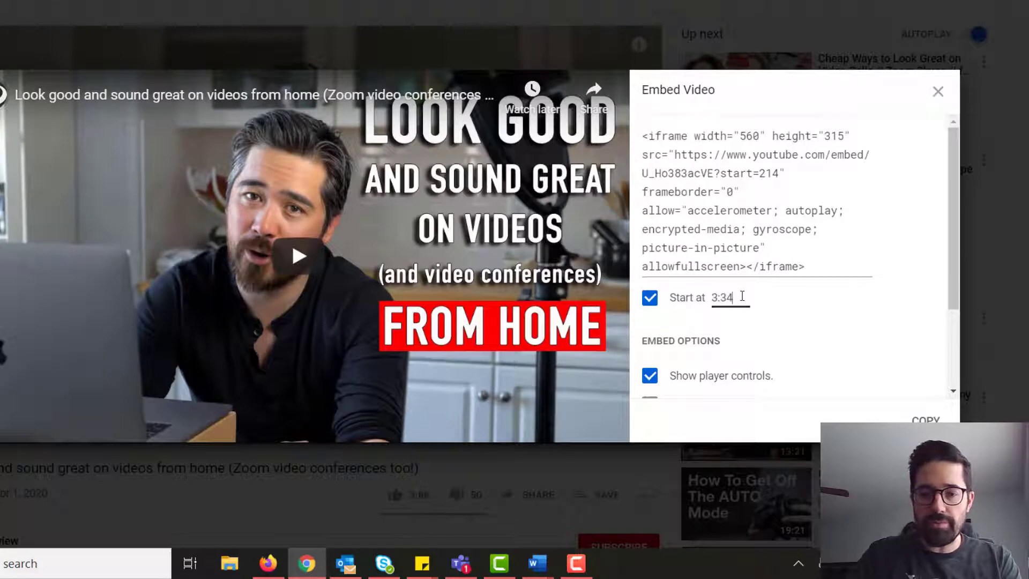
key(BackSpace)
text(3)
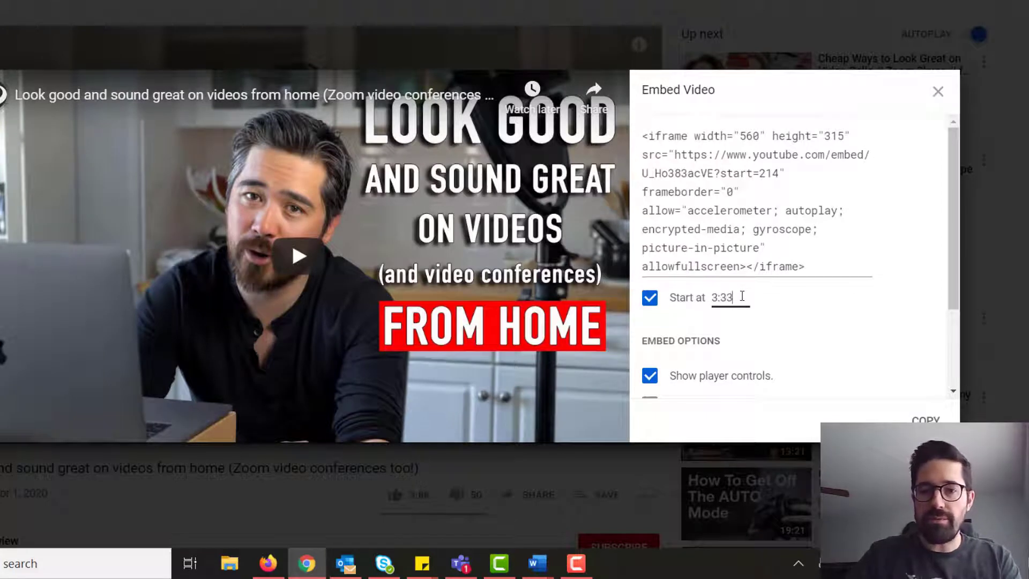
Copy the complete iframe embed code with the start time included.
click(775, 179)
click(773, 176)
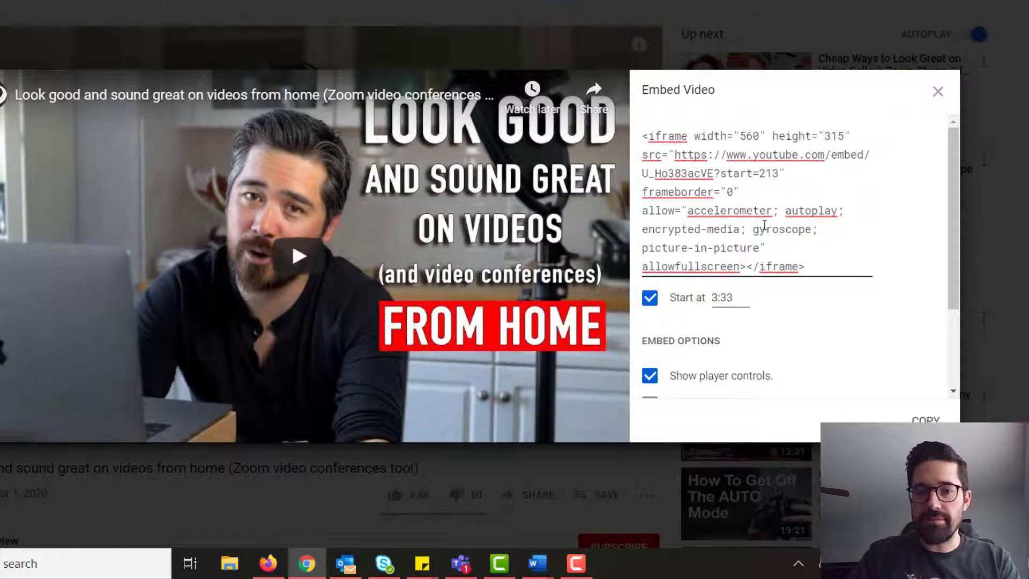
click(765, 225)
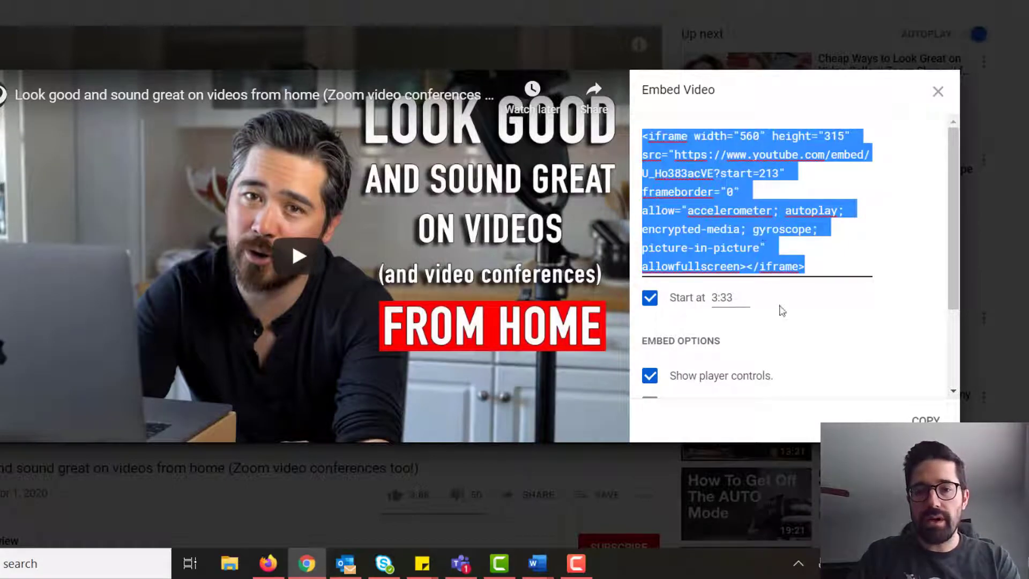
click(914, 416)
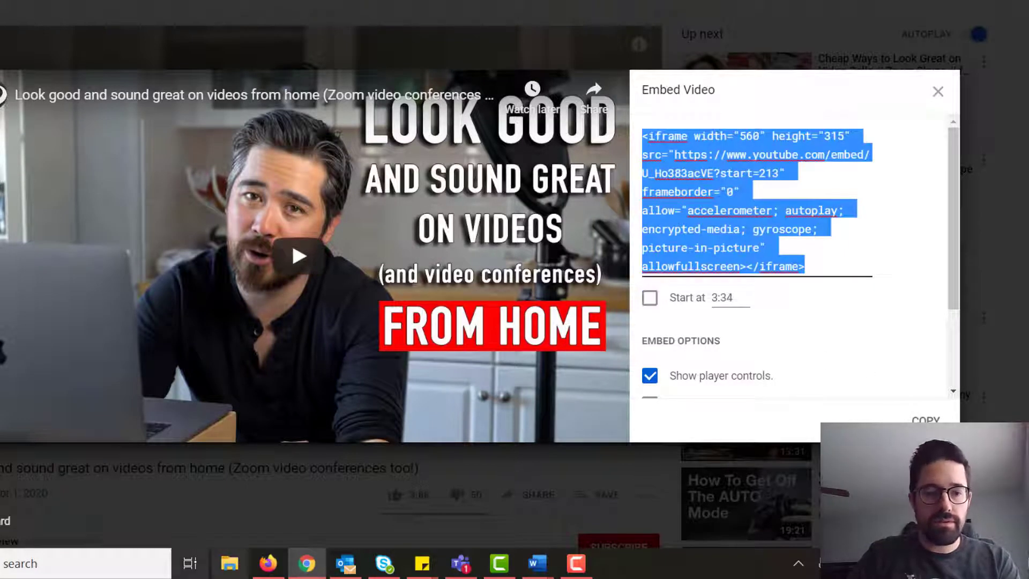
Back in Firefox, paste the copied iframe code below the closing </ol> tag and return the post to the visual editor.
click(268, 562)
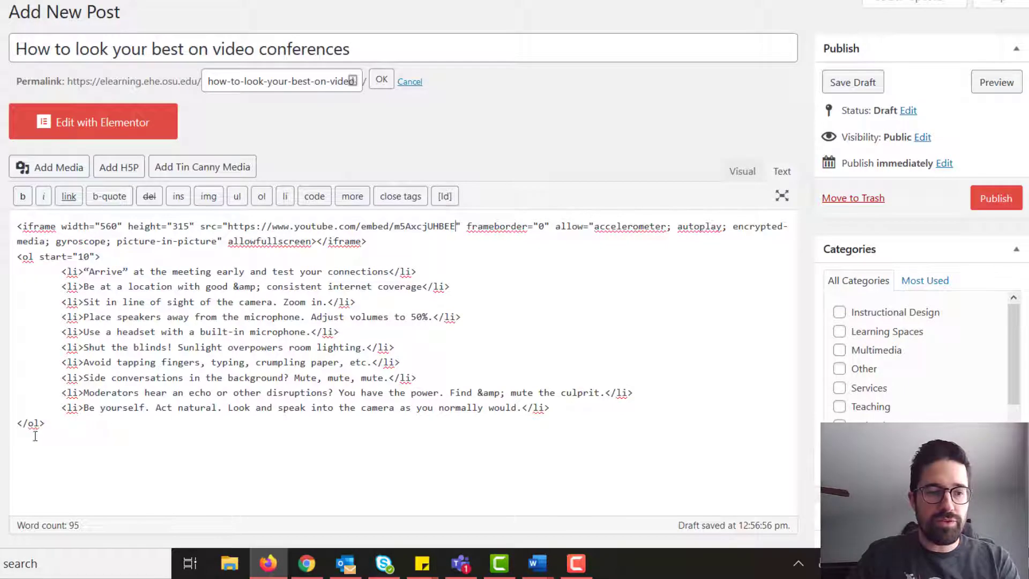
click(58, 427)
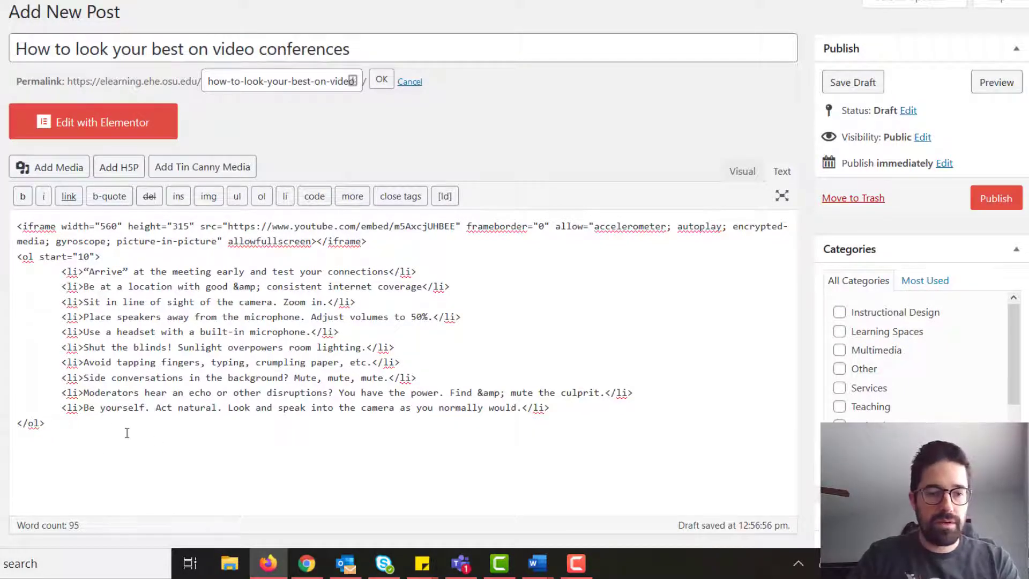
key(Return)
key(ctrl+v)
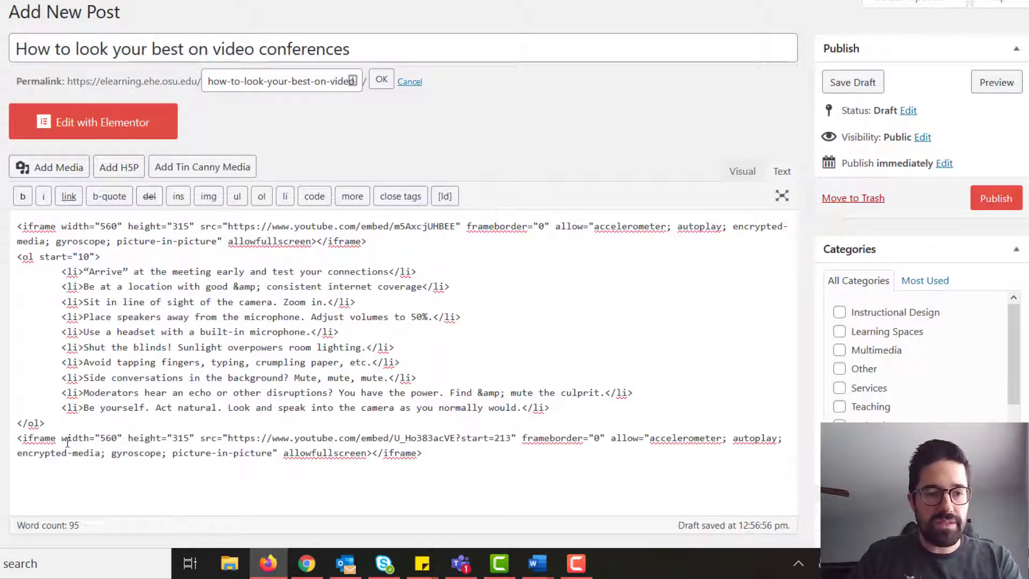
double_click(27, 452)
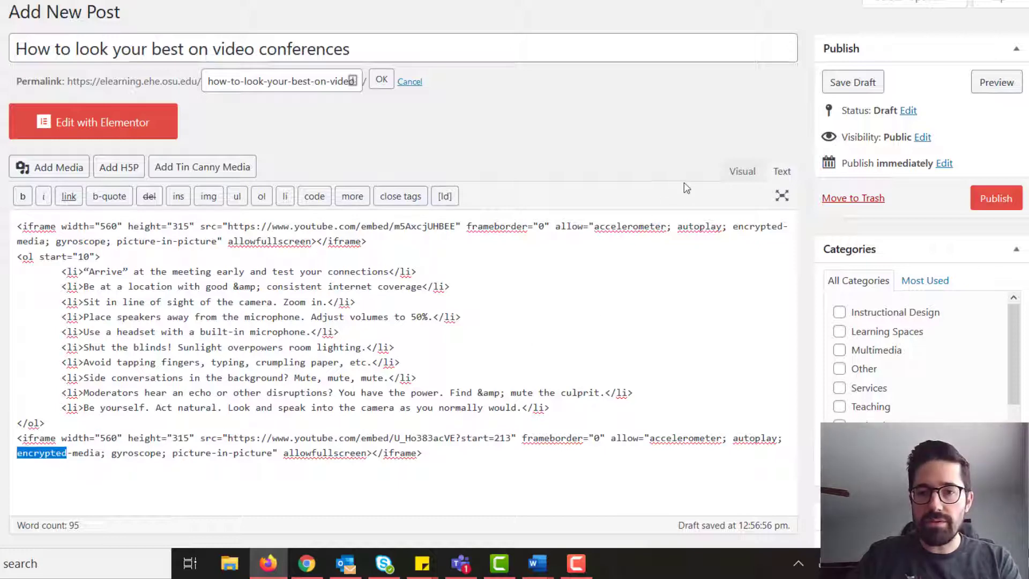
click(732, 172)
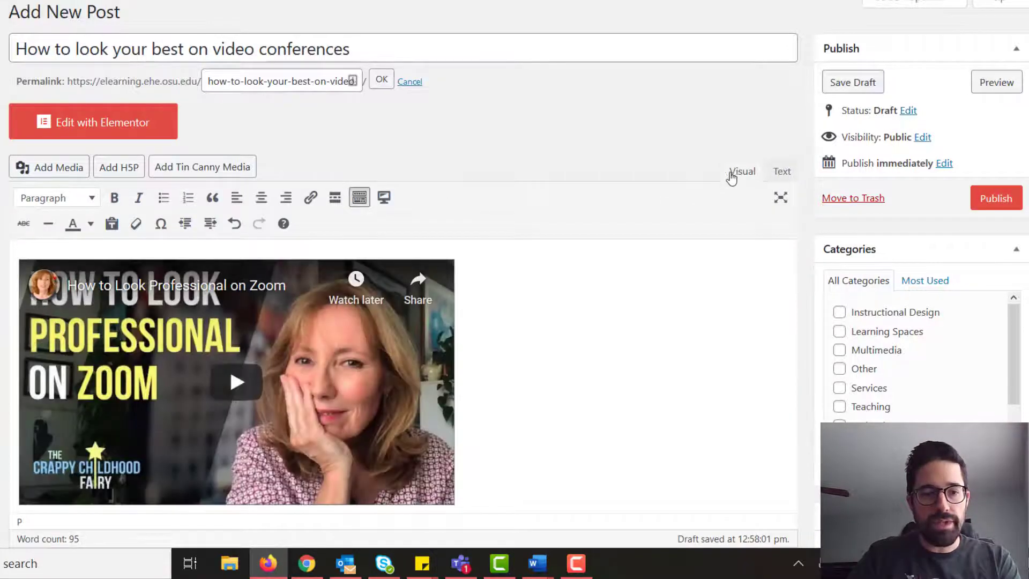
Review the post body from the first embedded video through the tips list to the second video.
scroll(345, 437, down, 3)
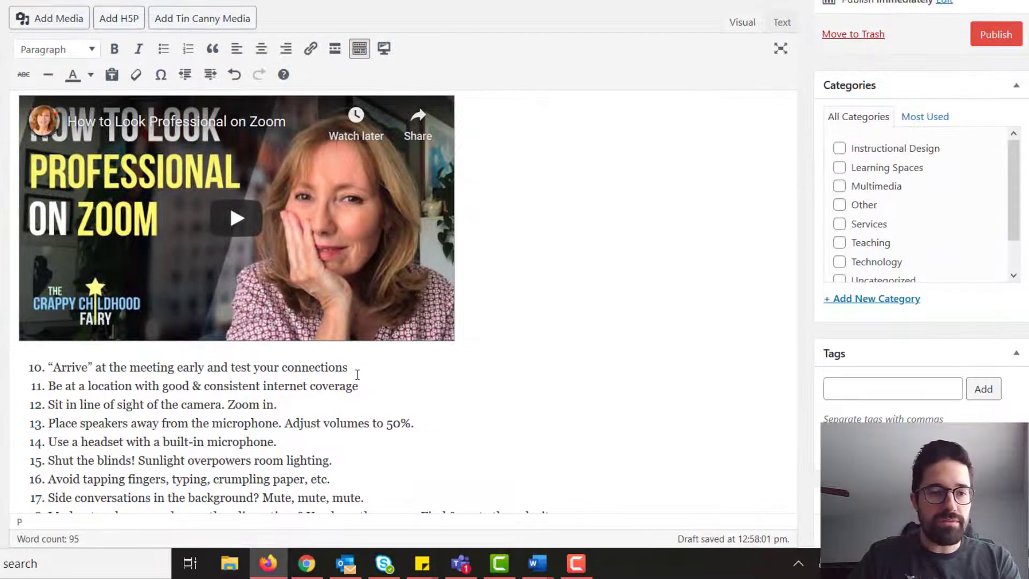
scroll(358, 375, down, 3)
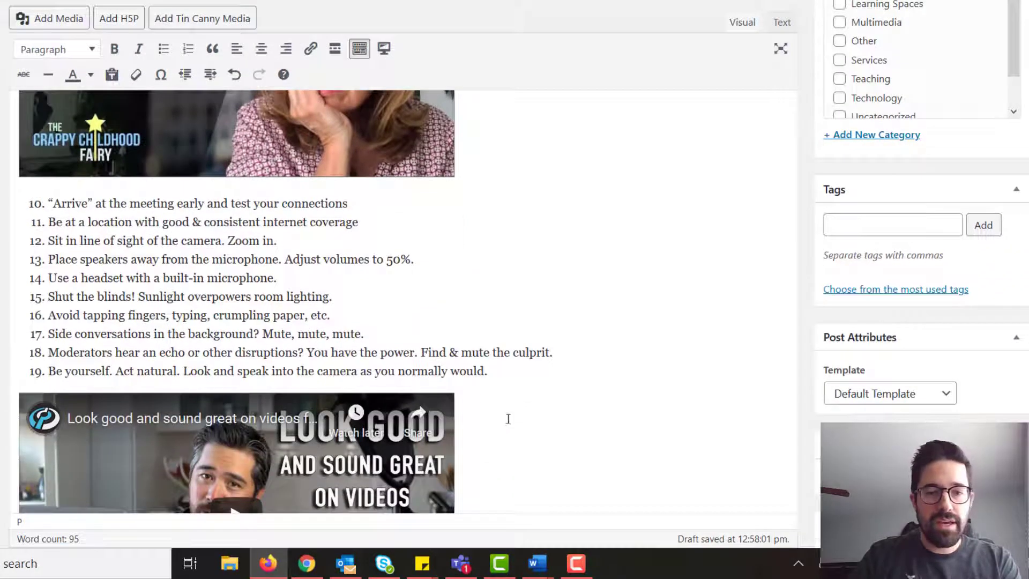
click(508, 372)
scroll(509, 387, down, 4)
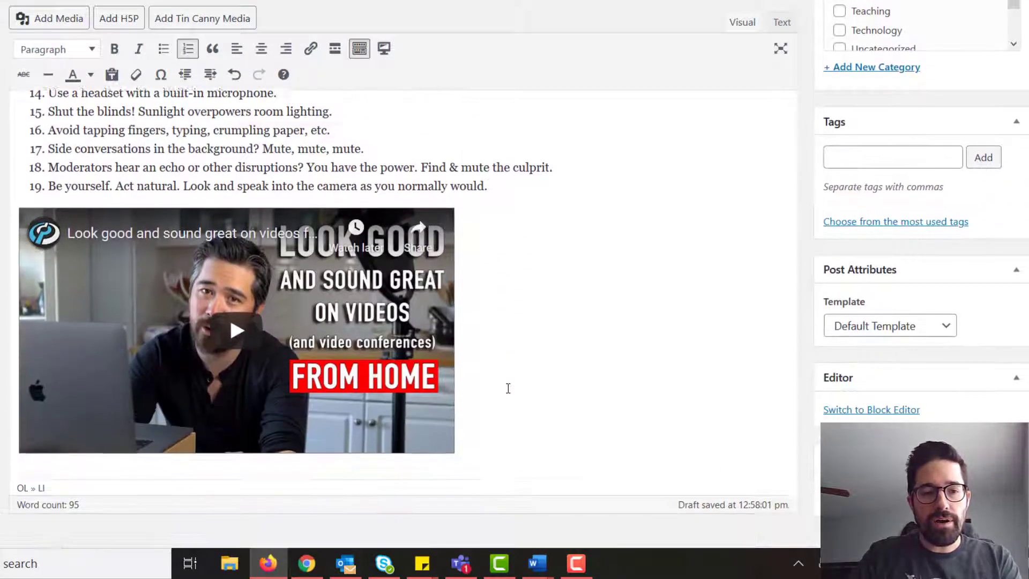
scroll(506, 373, up, 8)
scroll(506, 373, up, 3)
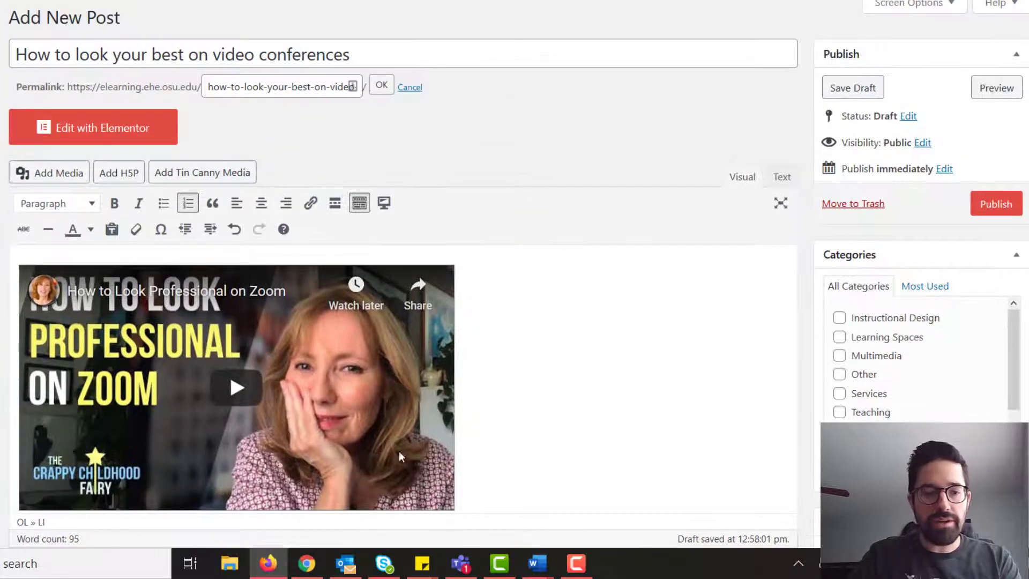
Above the first video, add the line "This video outlines the top tips for looking professional on your next Zoom call in a real and approachable way:".
click(476, 306)
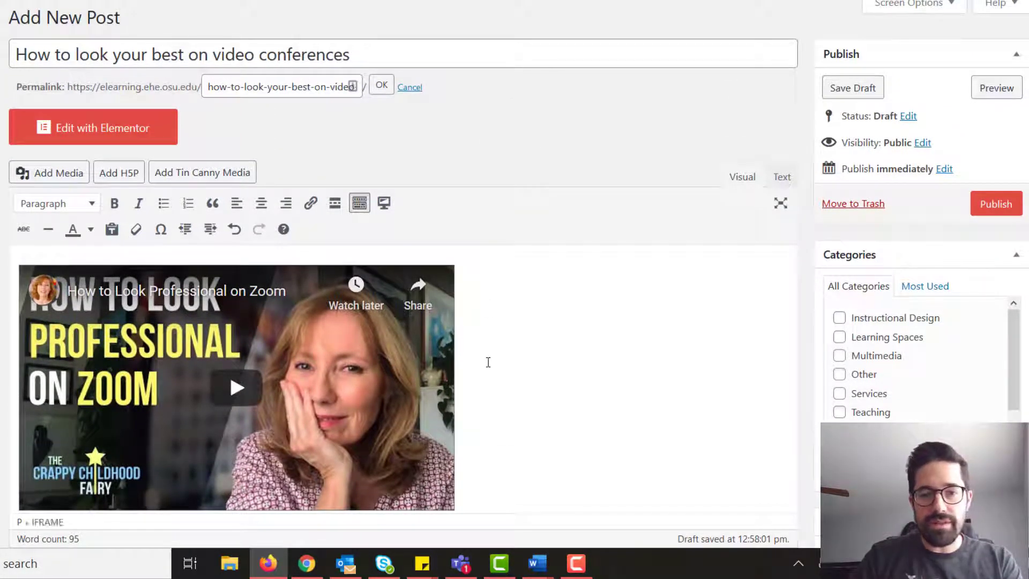
scroll(589, 374, down, 2)
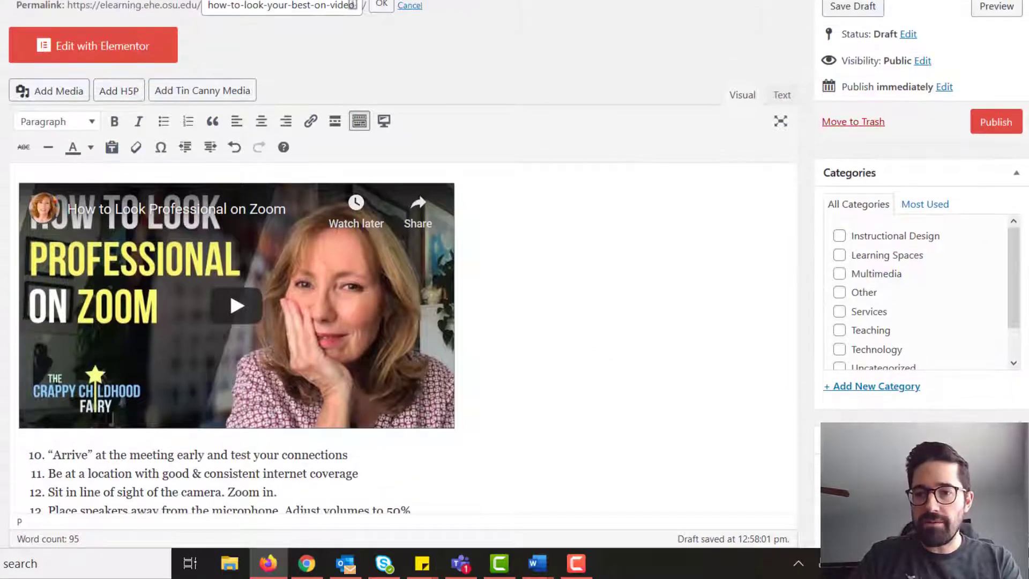
scroll(536, 322, down, 1)
scroll(450, 233, up, 1)
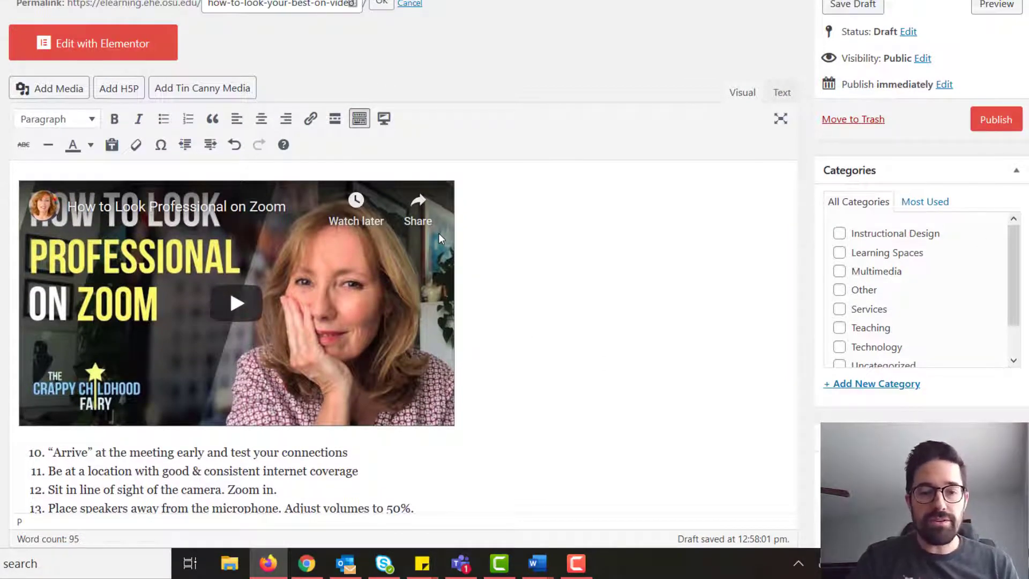
scroll(439, 238, up, 2)
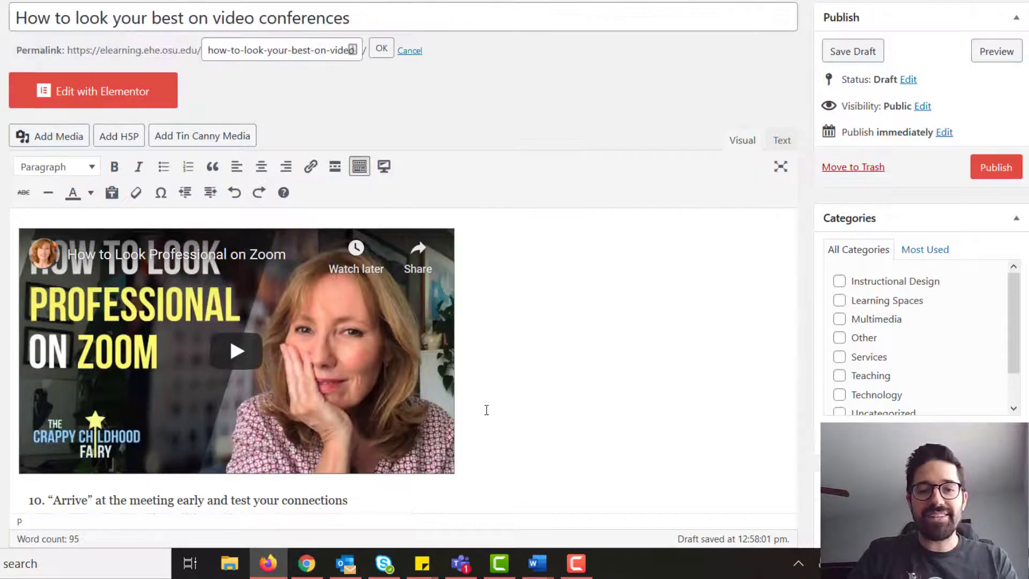
key(Left)
key(Left)
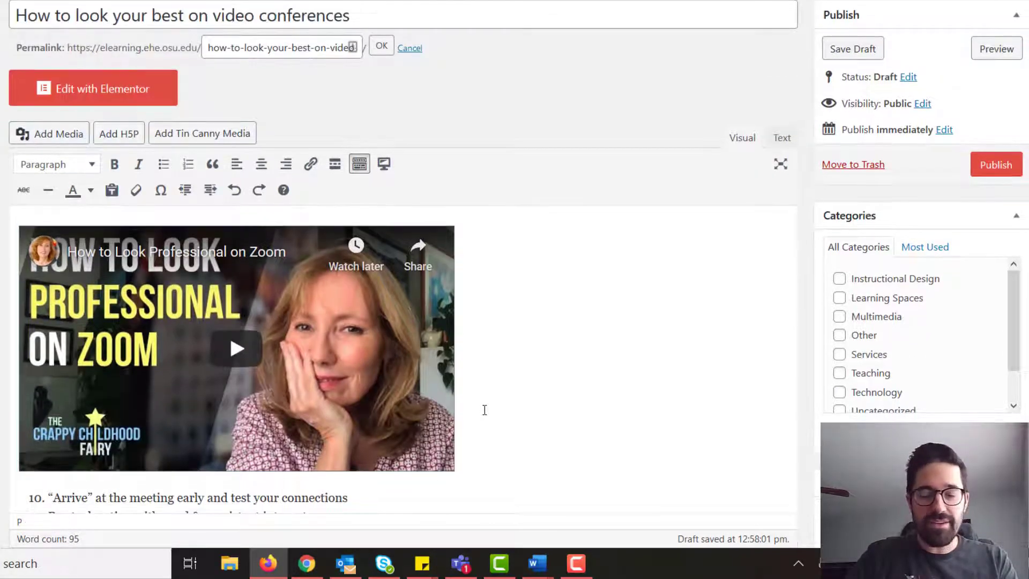
key(Return)
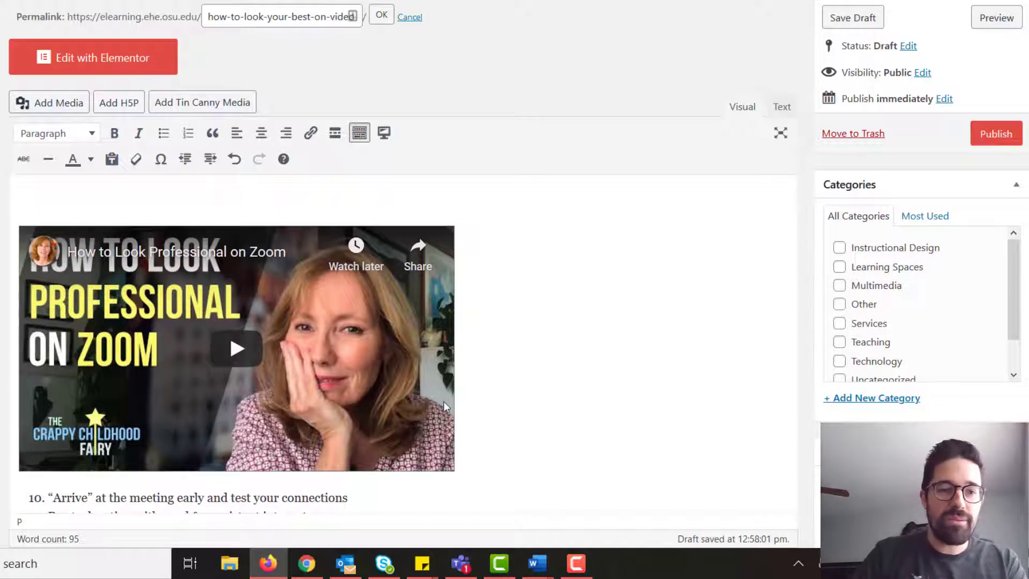
scroll(443, 406, up, 1)
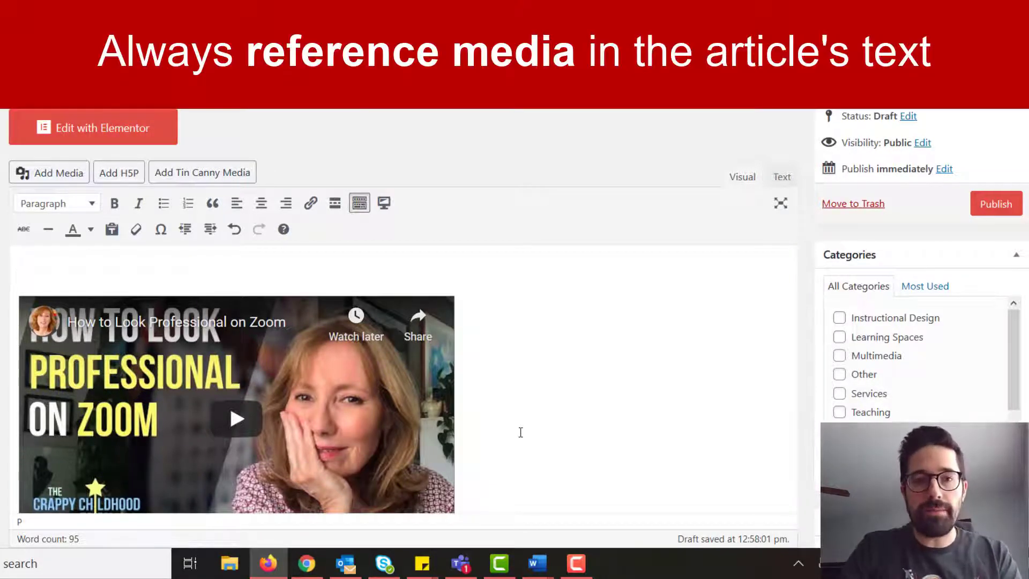
text(This video outlines the top tips for)
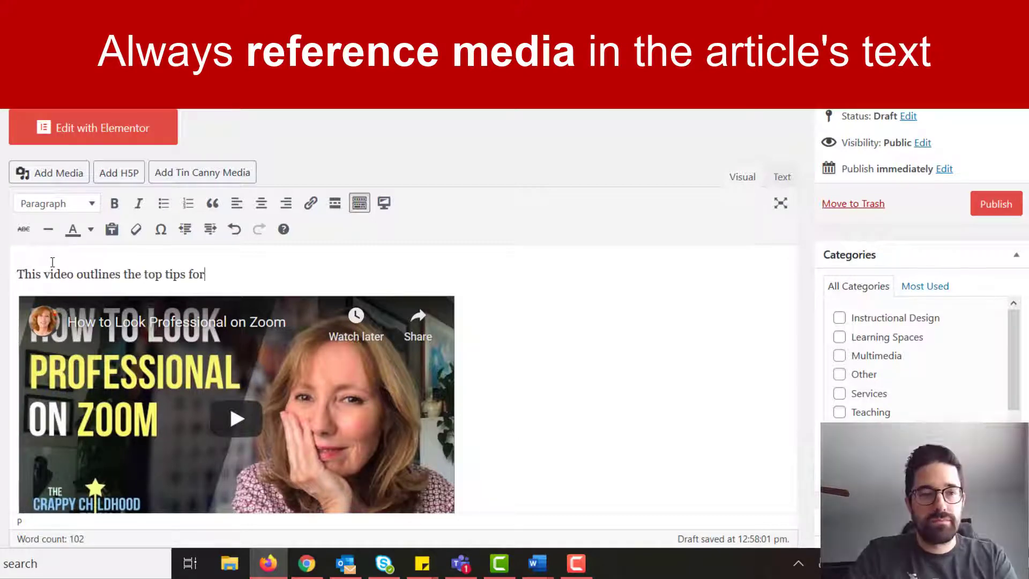
text( looking professional on your next Zoom call in a real and approachable way:)
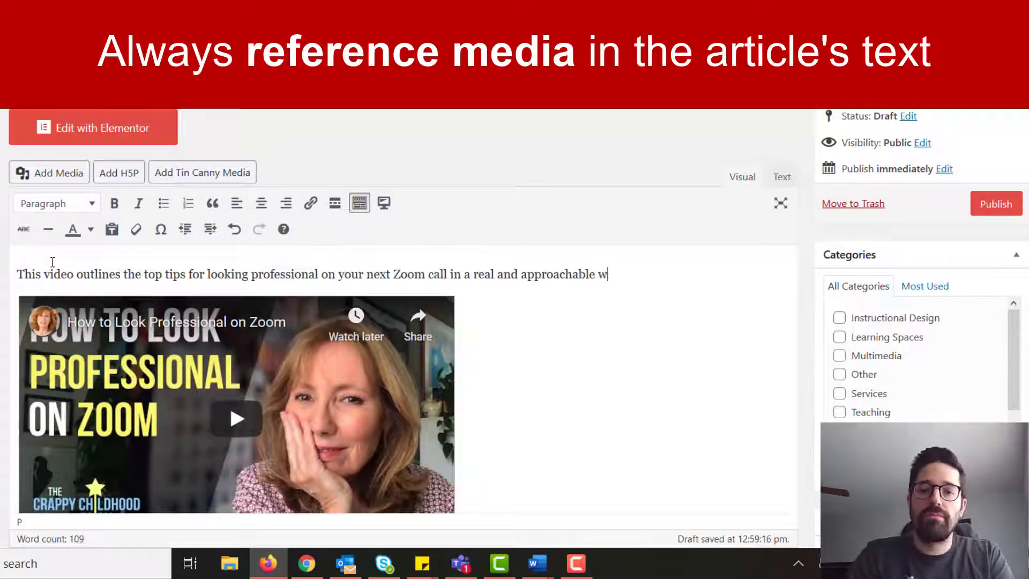
Between the first video and the list, add "According to Standford University's IT department, the top ten tips for web conferencing success are:".
scroll(270, 368, down, 5)
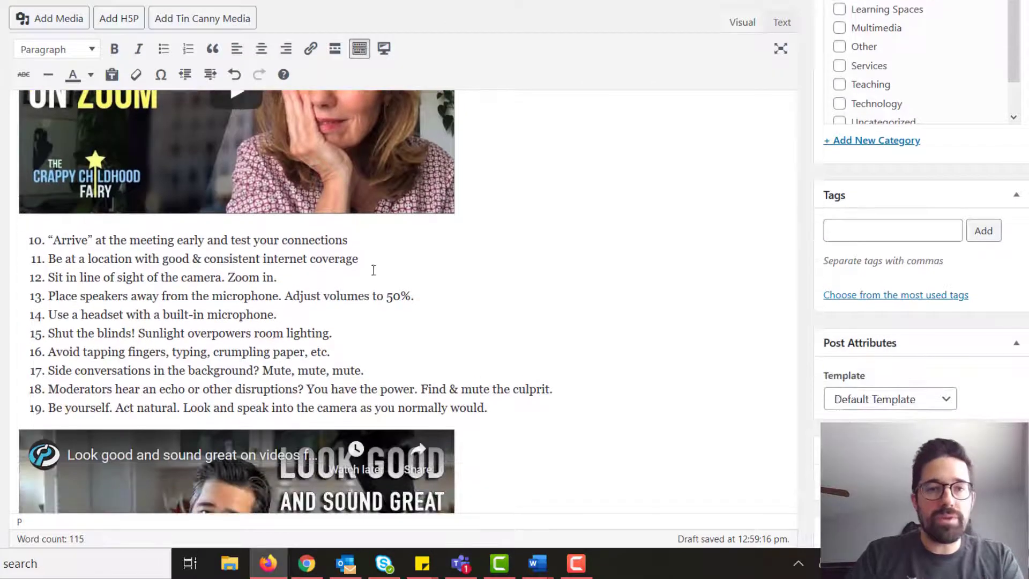
scroll(584, 212, down, 1)
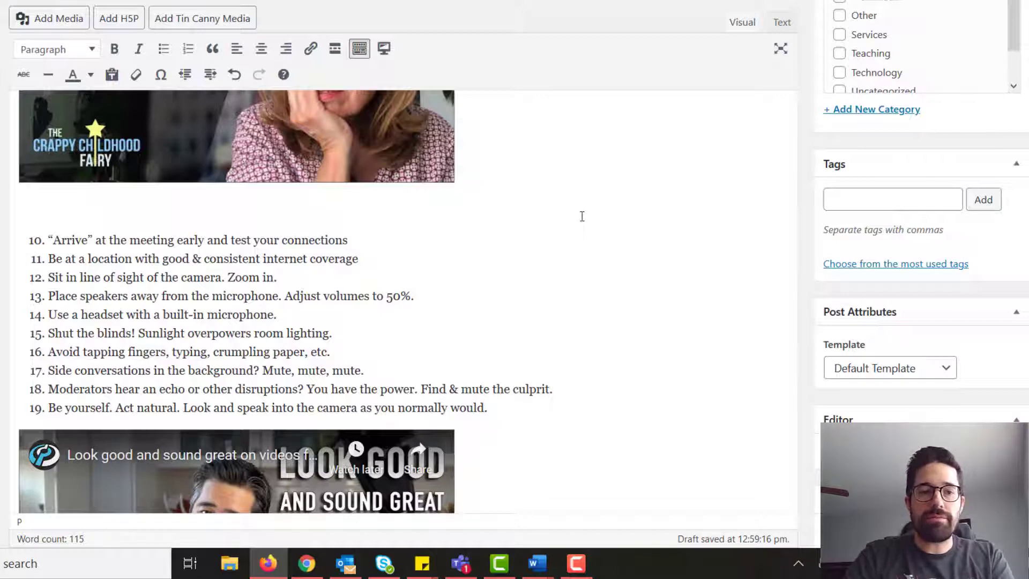
text(According to Standford University's IT department,)
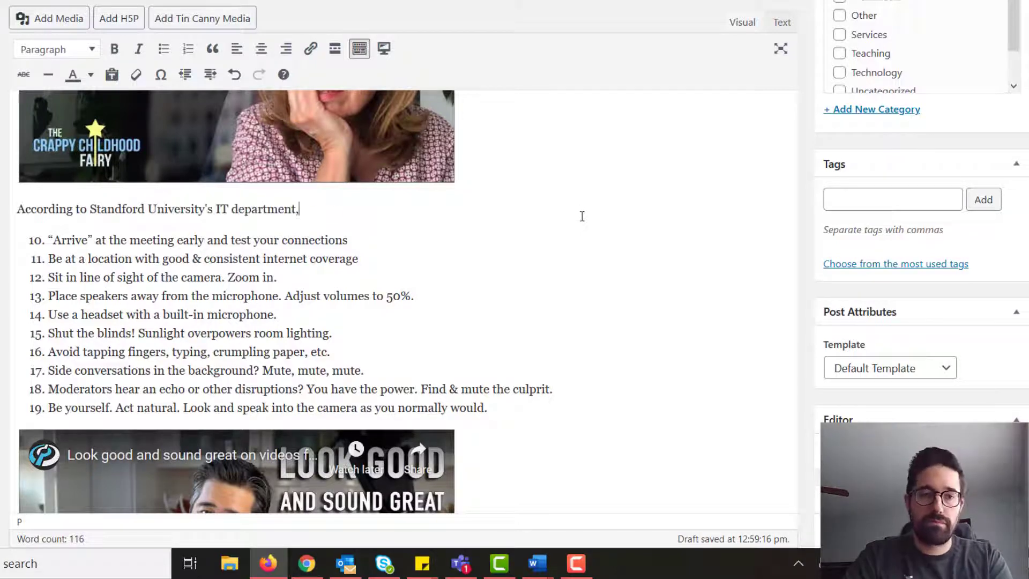
text( the top ten tips for web conferencing success are:)
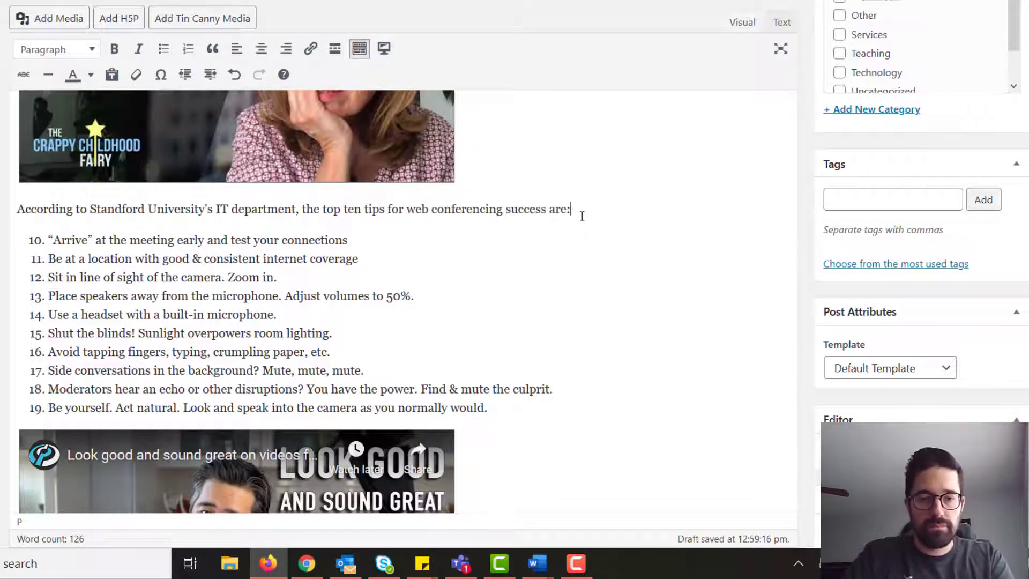
Between the list and the second video, add the line "Here's another video on how you can look and sound great from home!".
scroll(414, 330, down, 3)
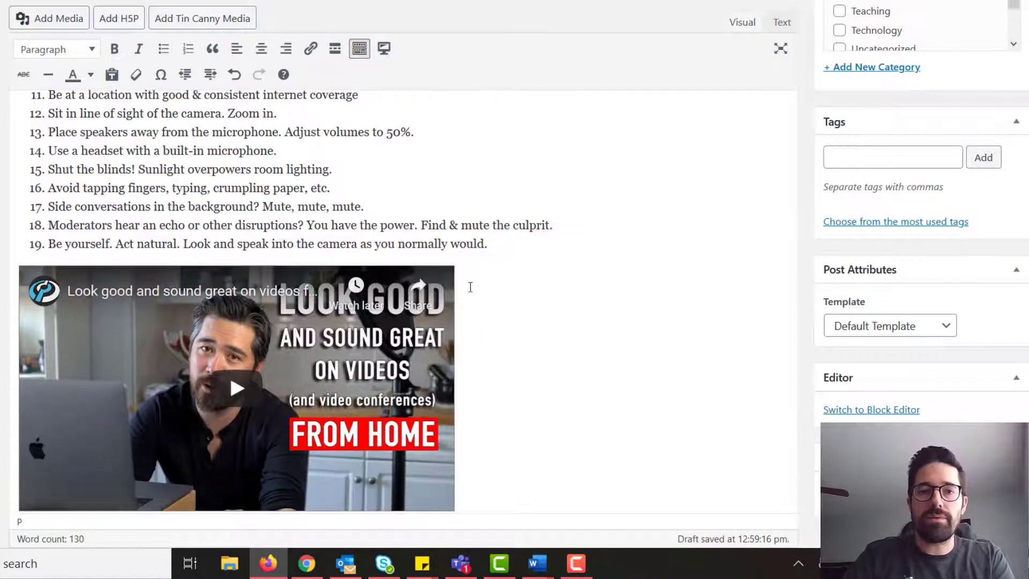
click(558, 250)
key(Return)
key(Return)
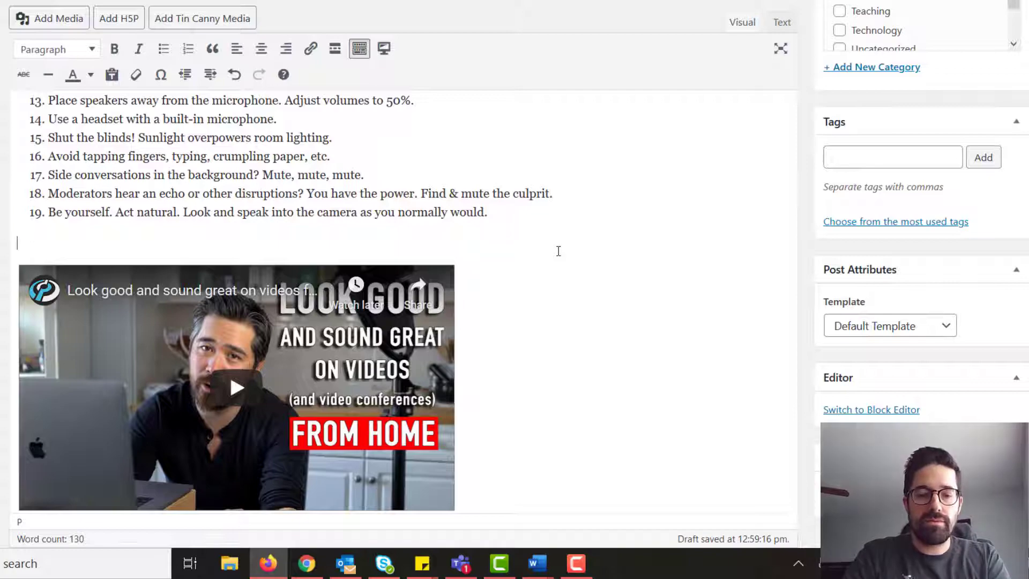
text(Here's another video on how you can look and sound great from)
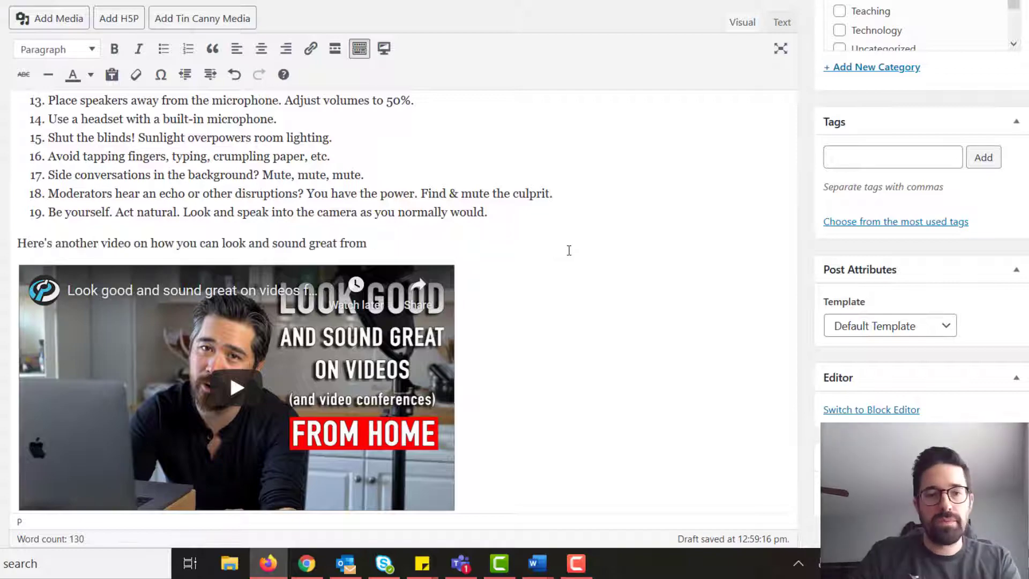
text( home!)
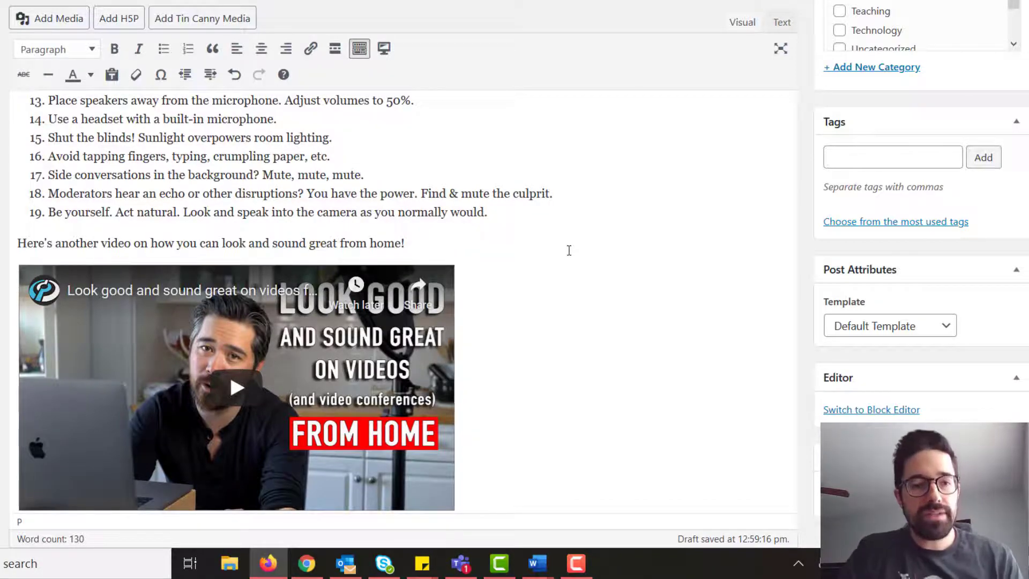
Add the line "Professional Looks in Zoom" above the first video's introductory text and format it as Heading 2.
scroll(545, 196, up, 10)
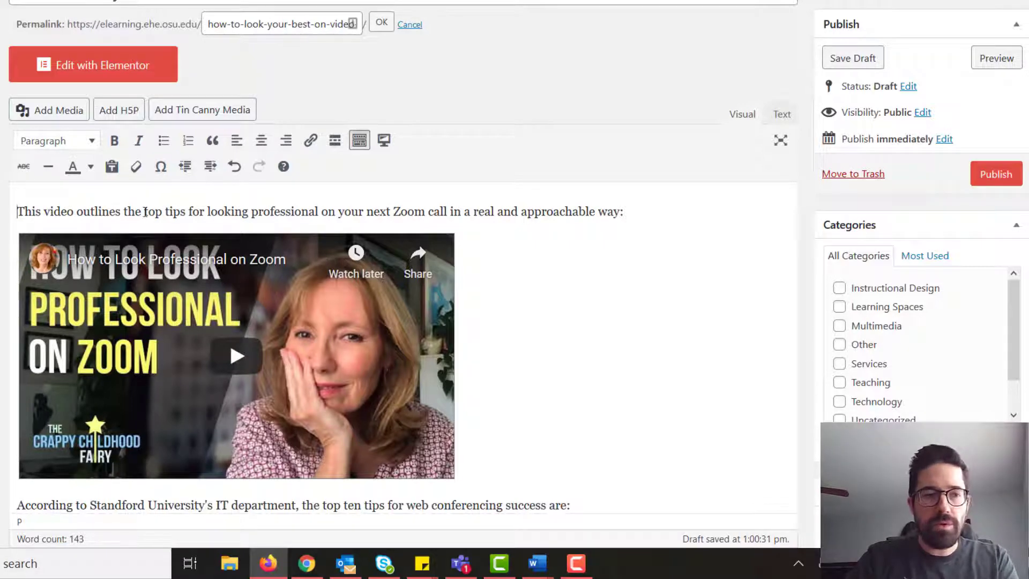
scroll(146, 206, down, 1)
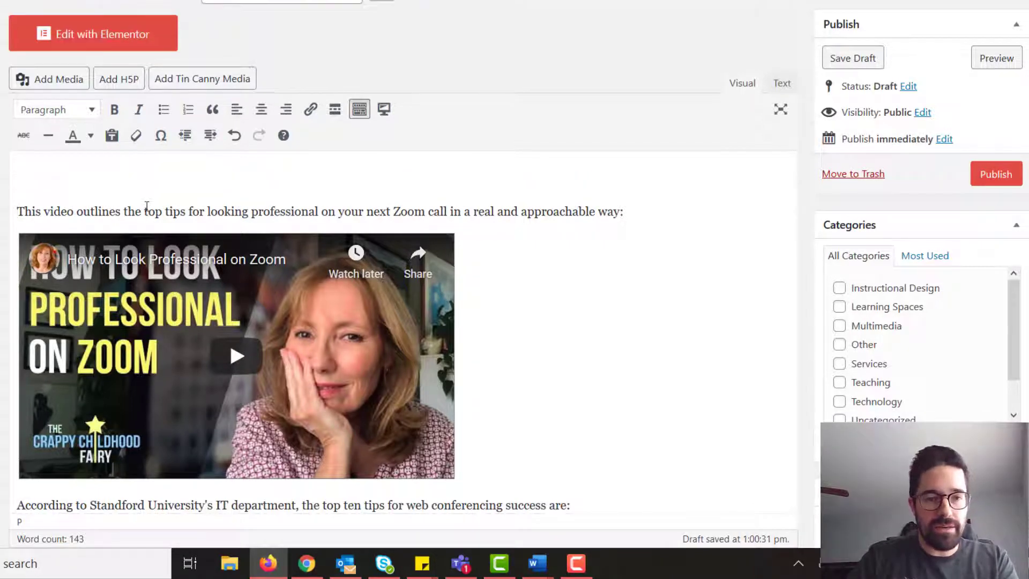
scroll(99, 249, up, 3)
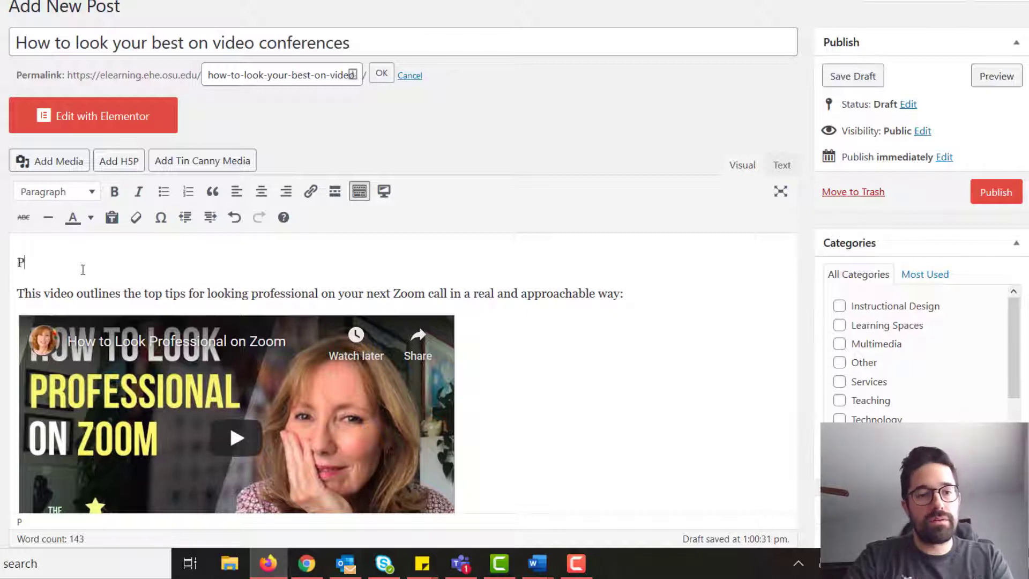
text(rofessional Looks in Zoom)
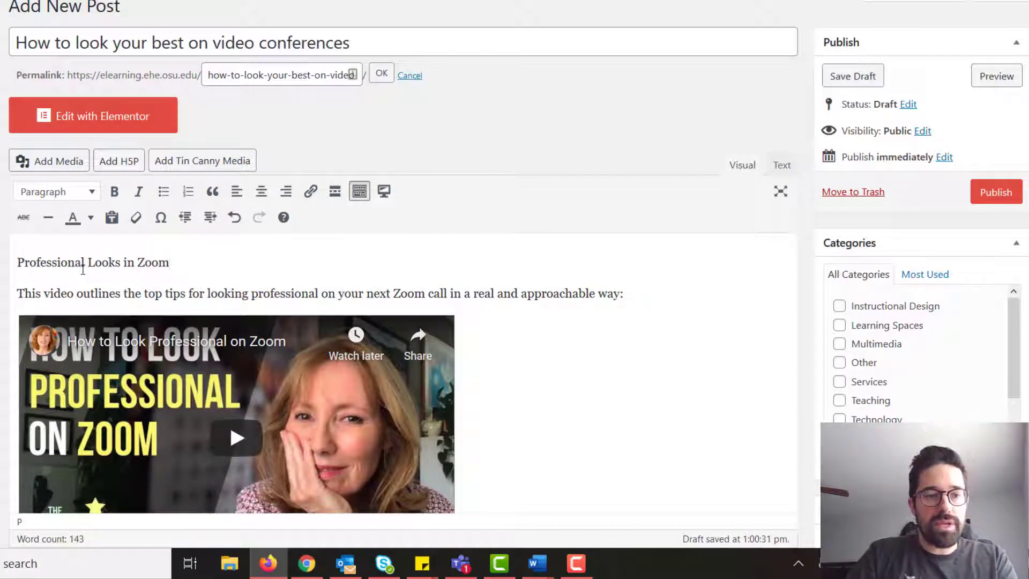
drag(193, 267, 52, 274)
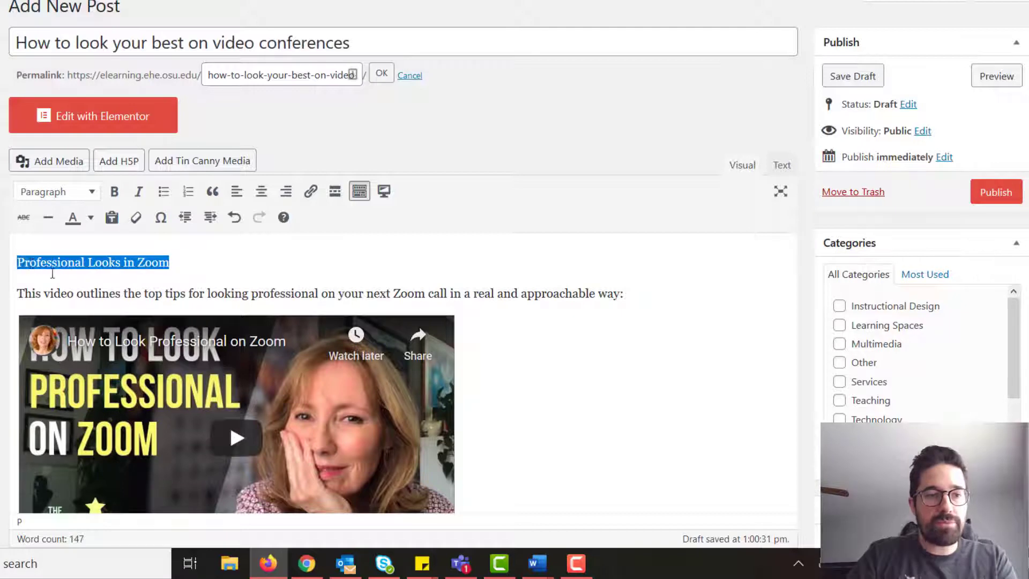
click(75, 194)
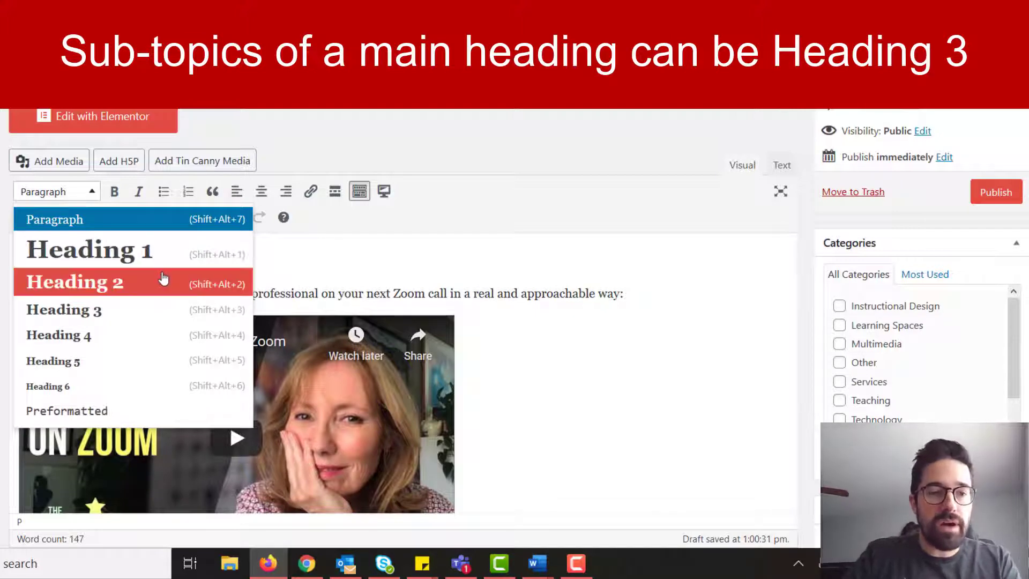
click(131, 290)
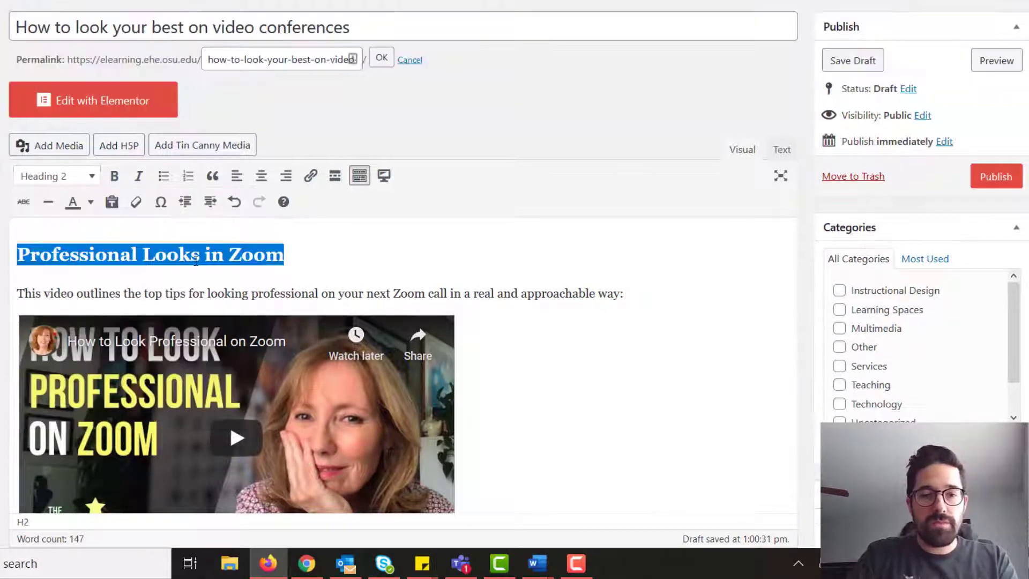
click(207, 288)
Add the line "Top Ten Tips" between the first video and the Standford University sentence, and format it as Heading 2.
scroll(477, 254, down, 6)
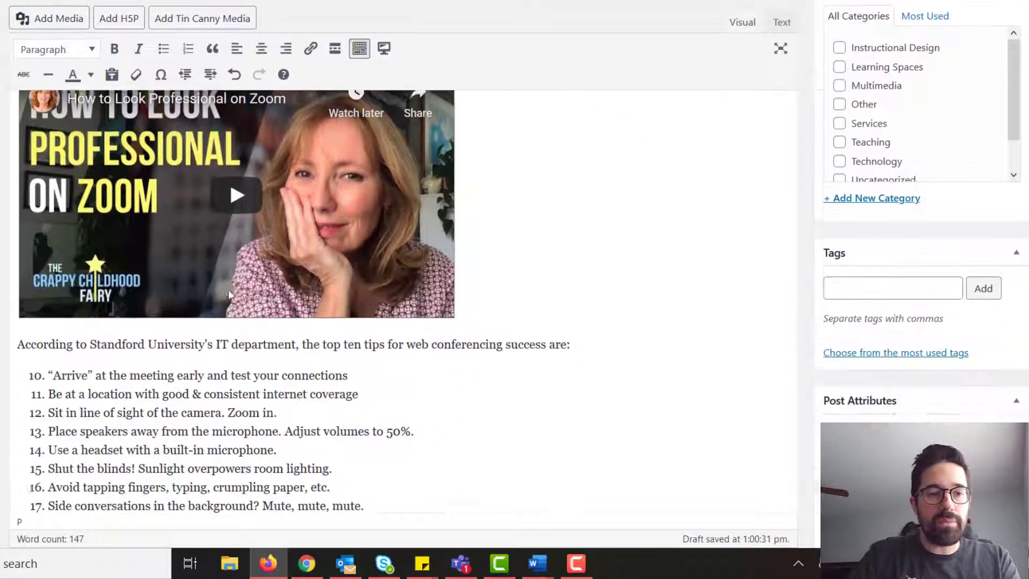
click(516, 224)
key(Return)
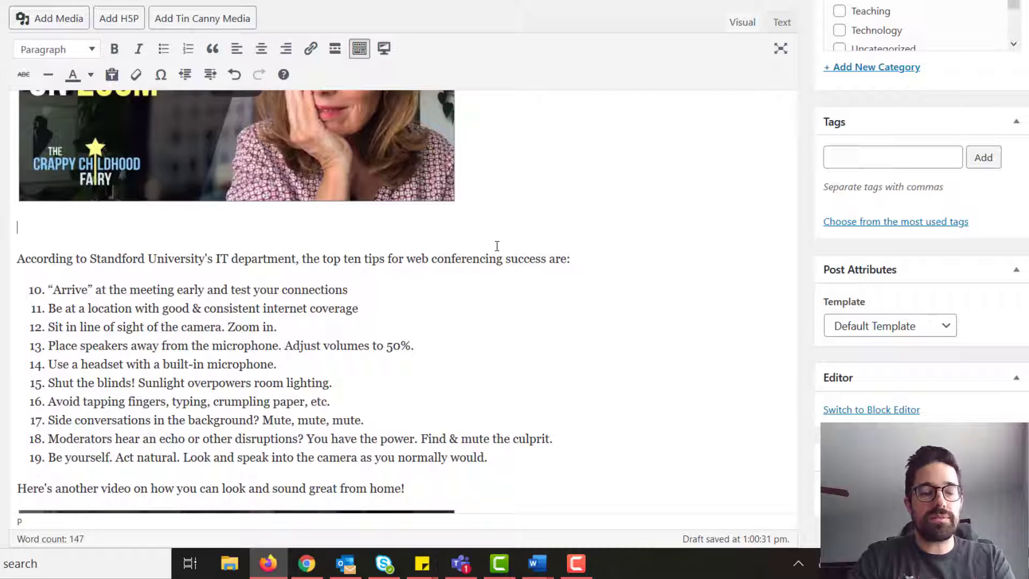
text(Top Ten Tips)
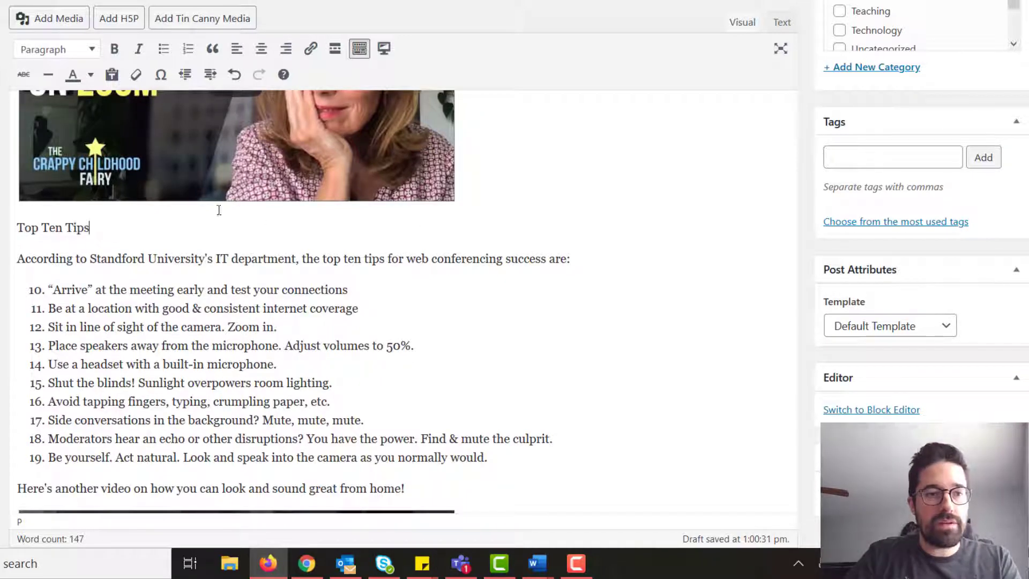
drag(112, 230, 20, 226)
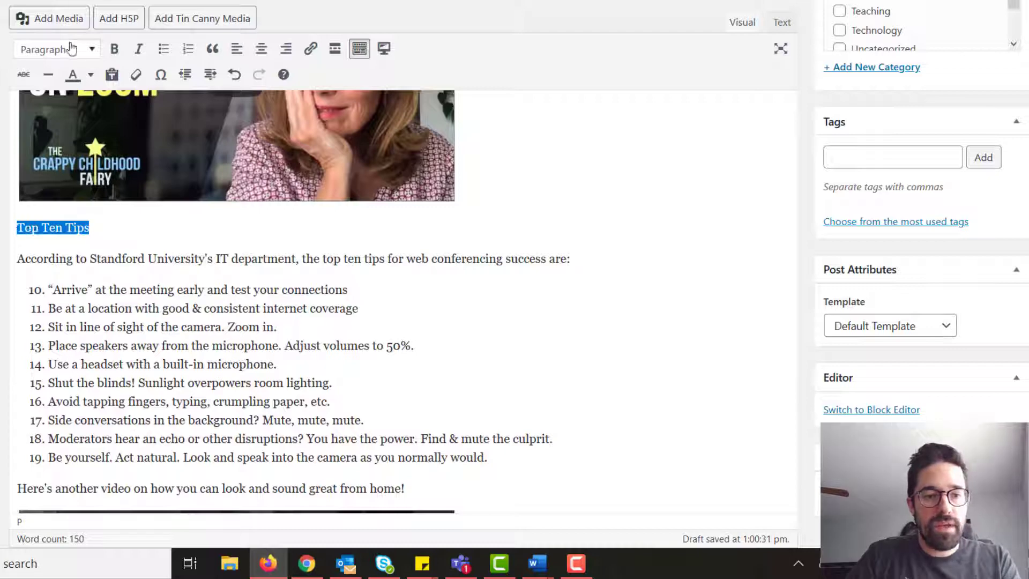
click(83, 47)
click(60, 139)
Add the line "Looking and Sounding Great" above the second video's introductory text and format it as Heading 2.
scroll(337, 432, down, 5)
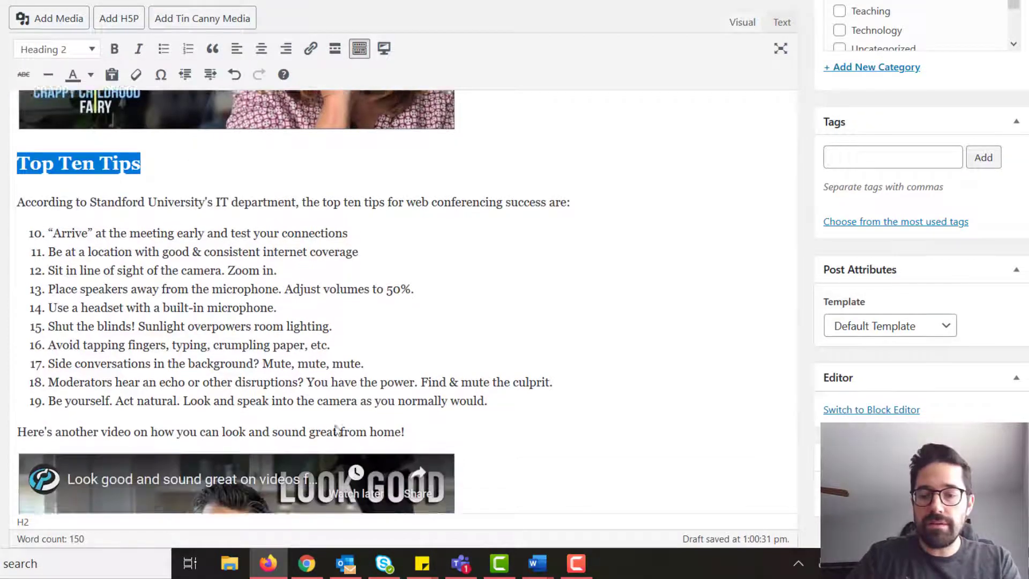
click(21, 241)
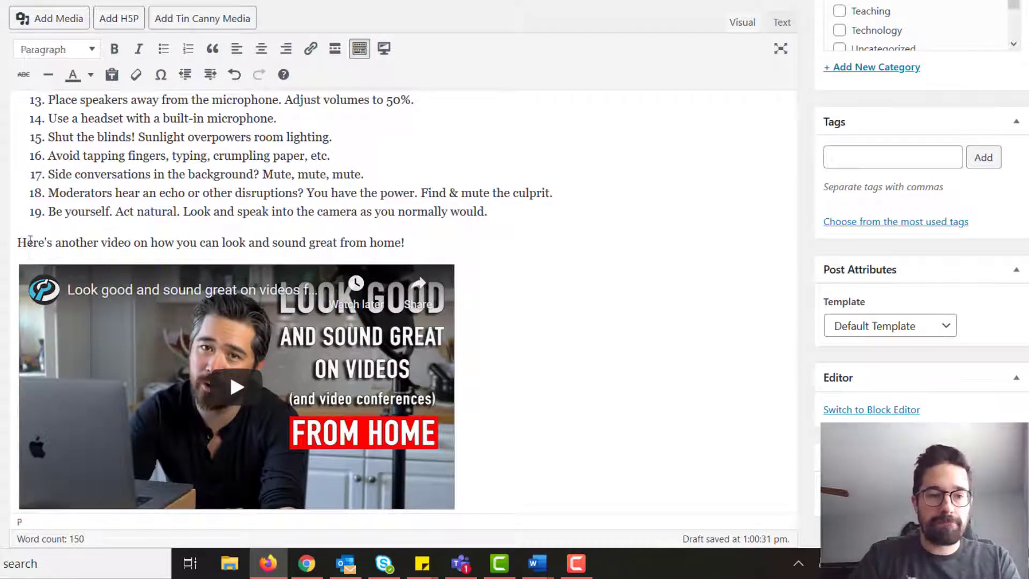
key(Return)
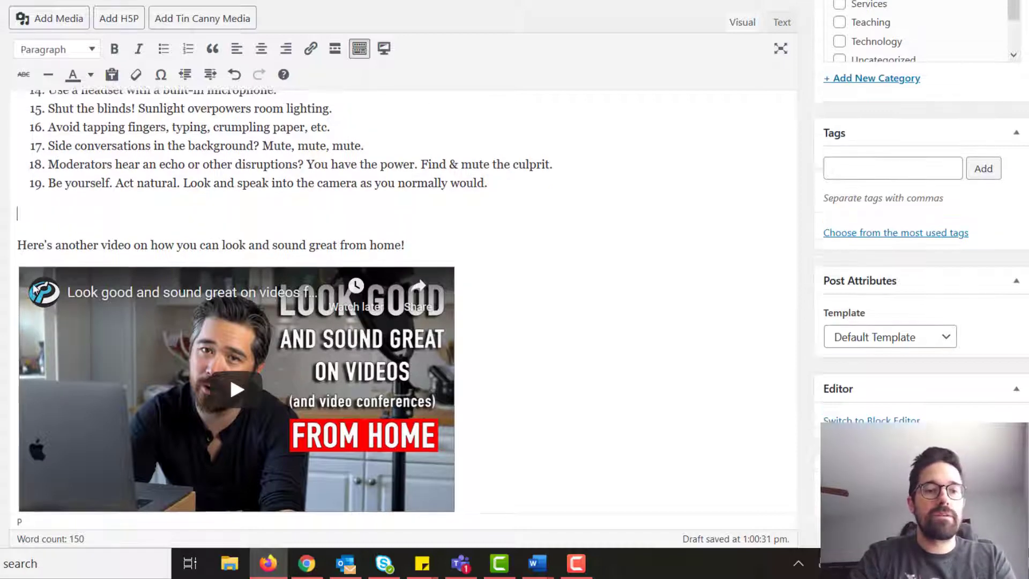
scroll(48, 279, up, 2)
text(Looking )
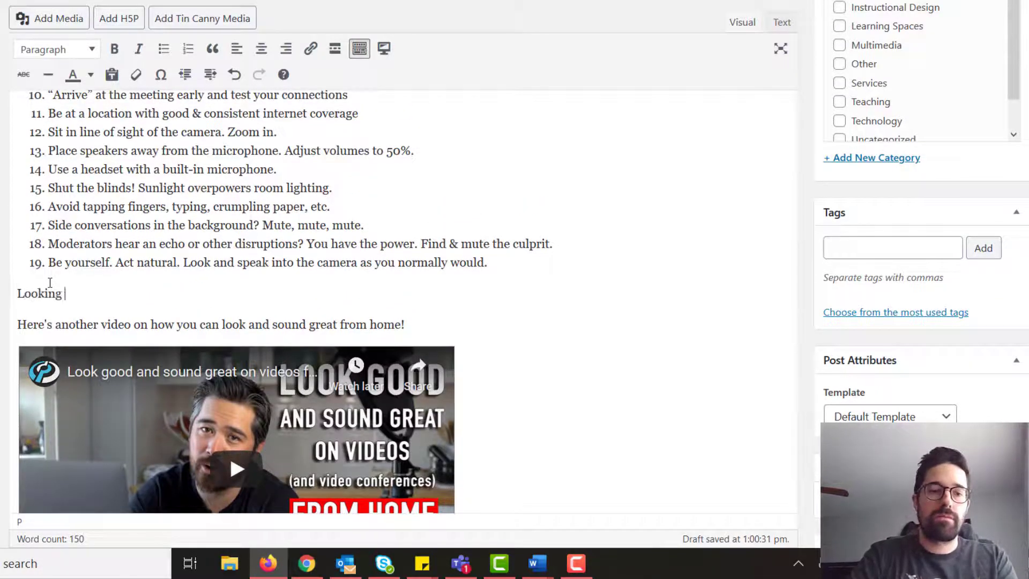
text(and Sounding Great)
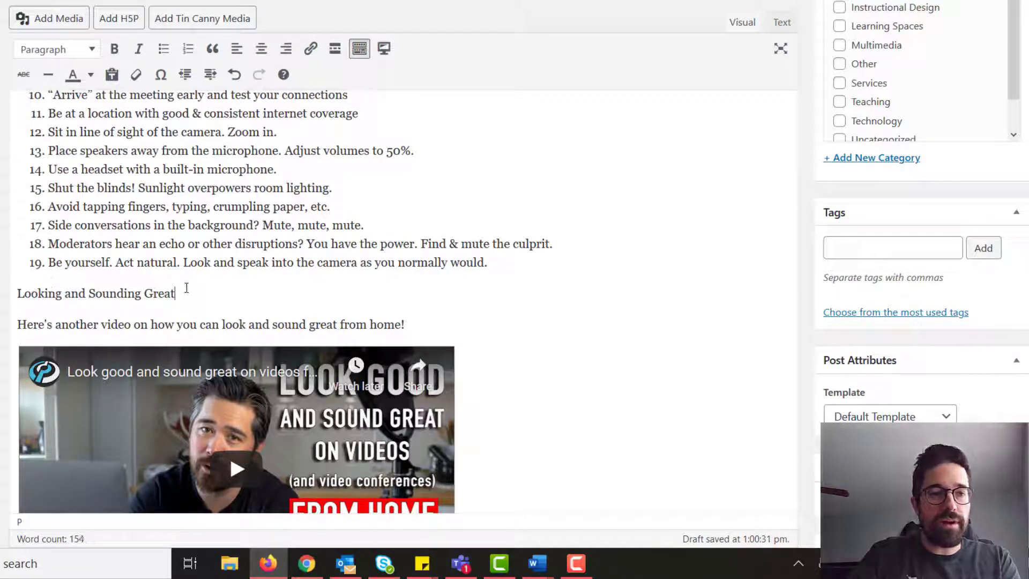
drag(187, 290, 16, 294)
click(59, 50)
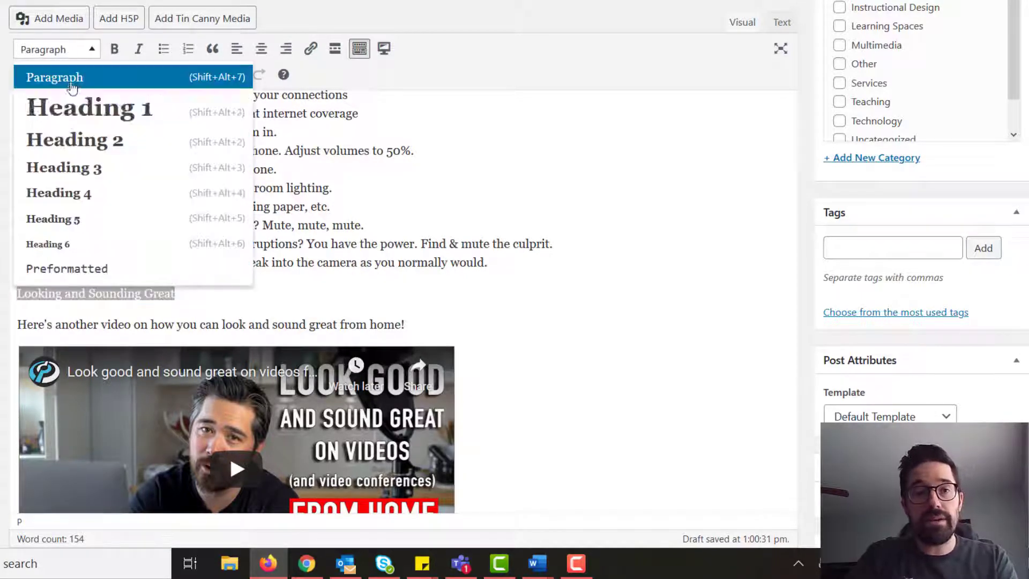
click(75, 138)
click(233, 238)
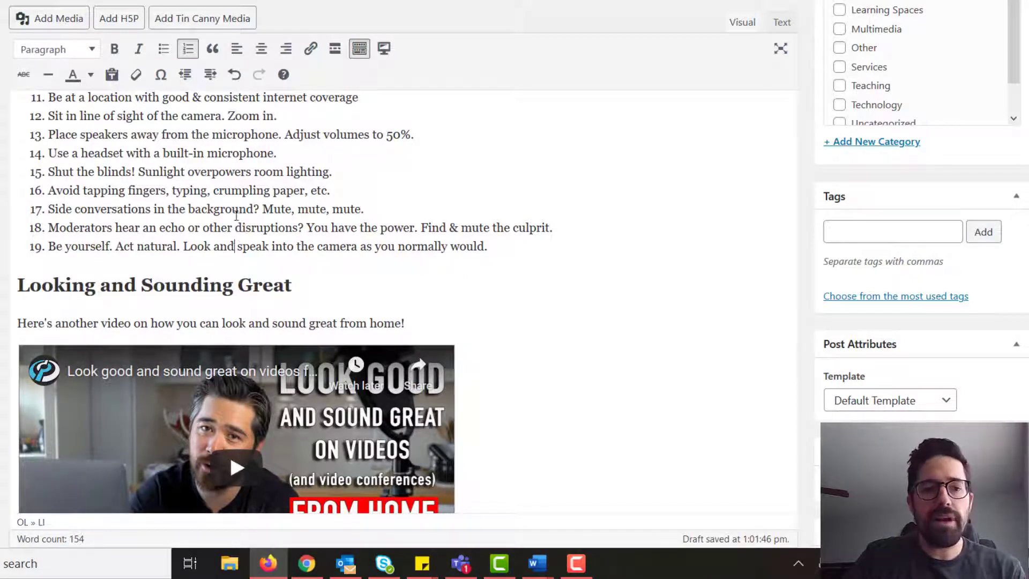
Review the post body's headings, introductory lines, videos and tips list from the first section to the last.
click(215, 323)
scroll(229, 322, up, 8)
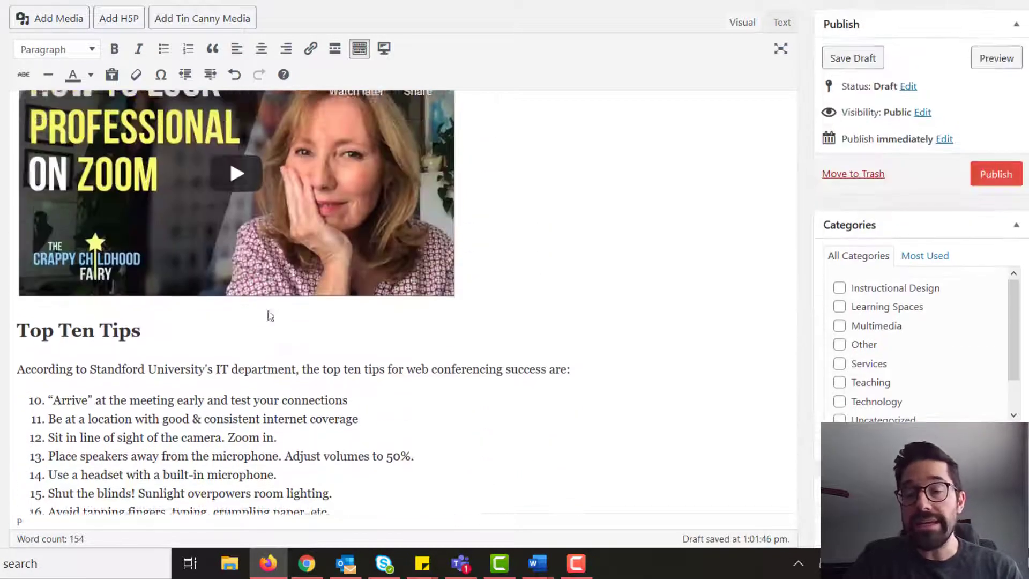
scroll(313, 350, up, 4)
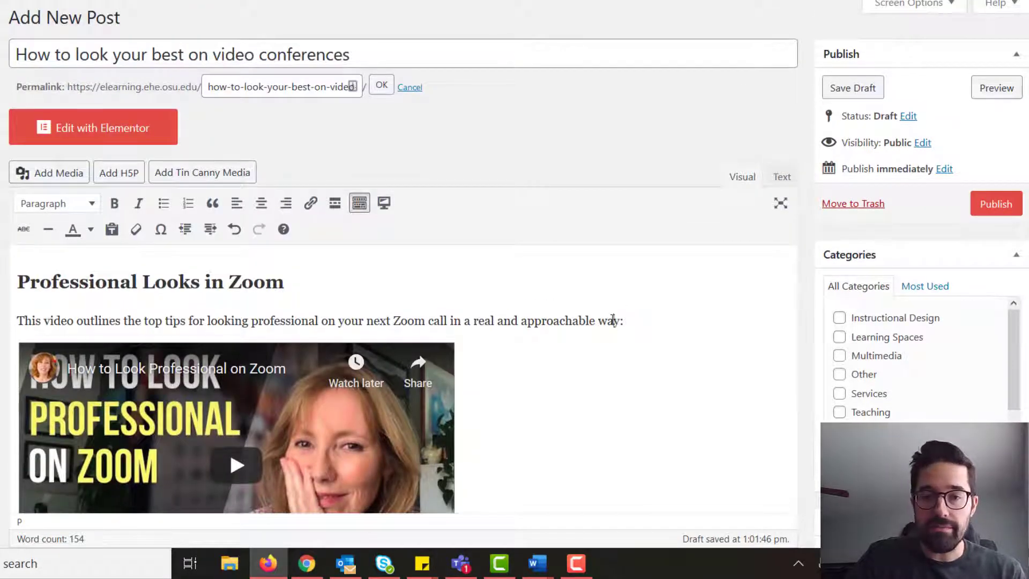
scroll(675, 263, down, 2)
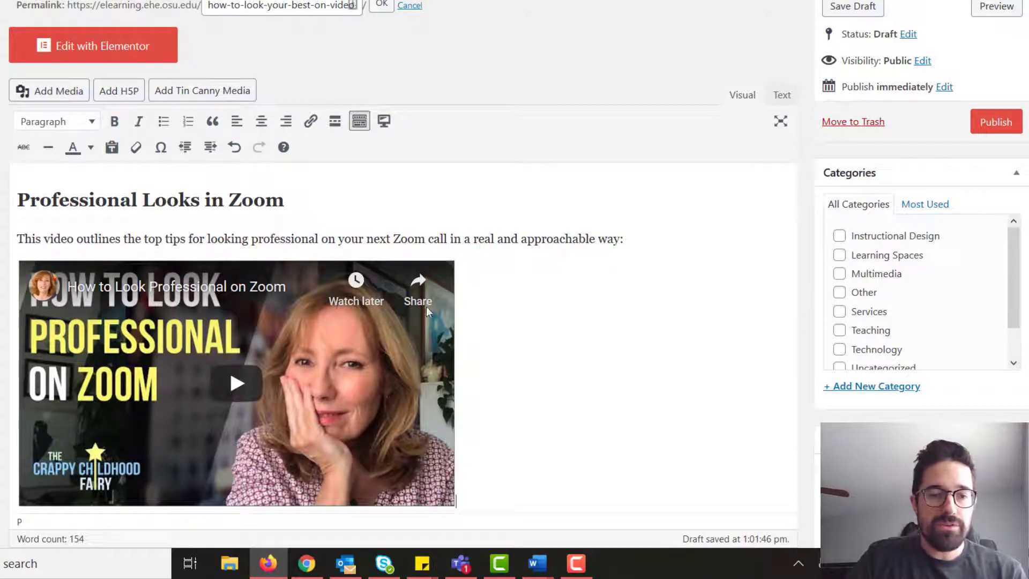
scroll(481, 336, down, 15)
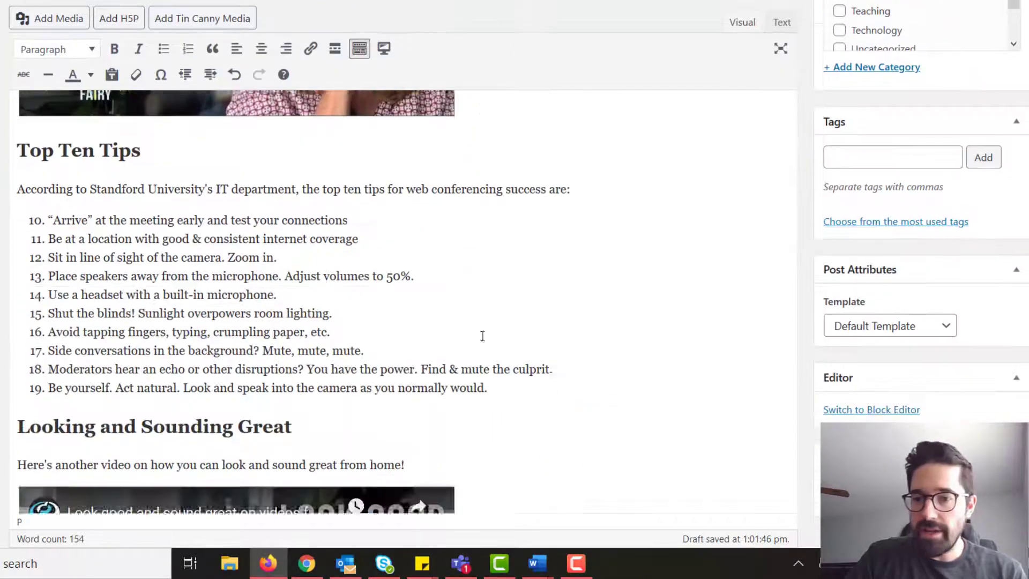
Assign the post to the Multimedia, Technology and Workplace categories.
scroll(510, 346, up, 13)
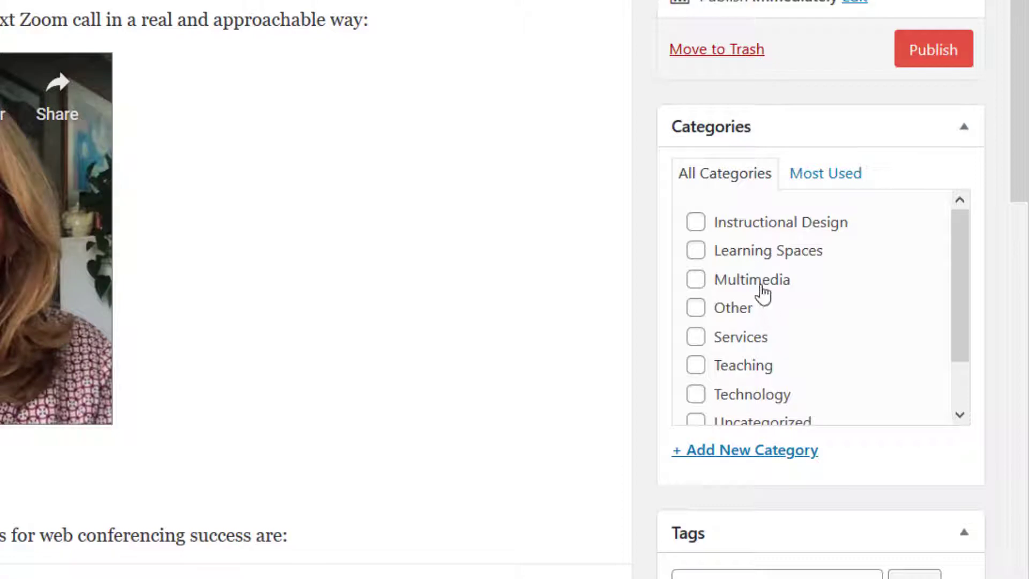
mouse_move(961, 228)
mouse_down()
mouse_move(959, 293)
mouse_move(965, 201)
mouse_move(971, 283)
mouse_move(974, 227)
mouse_up()
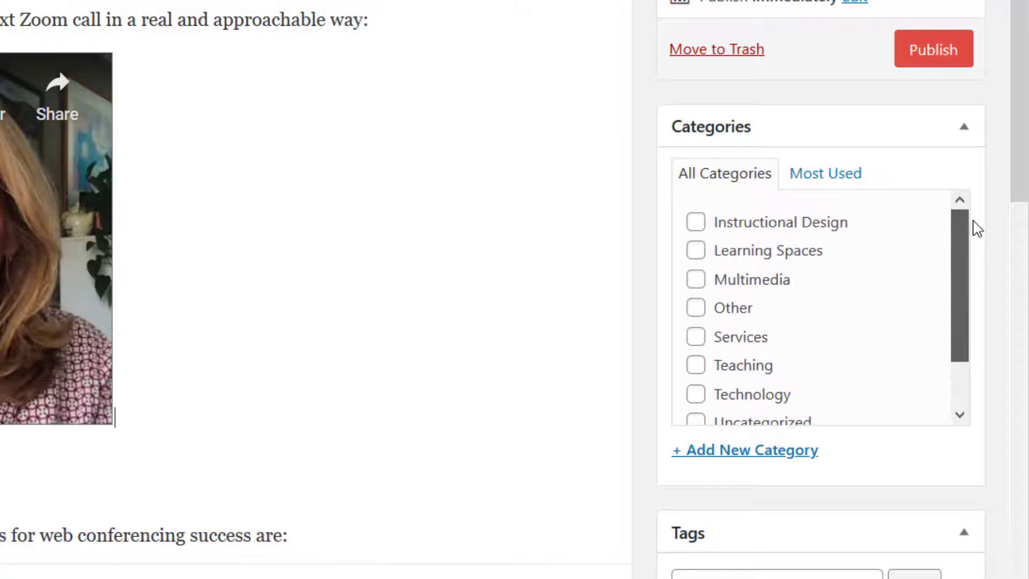
click(697, 279)
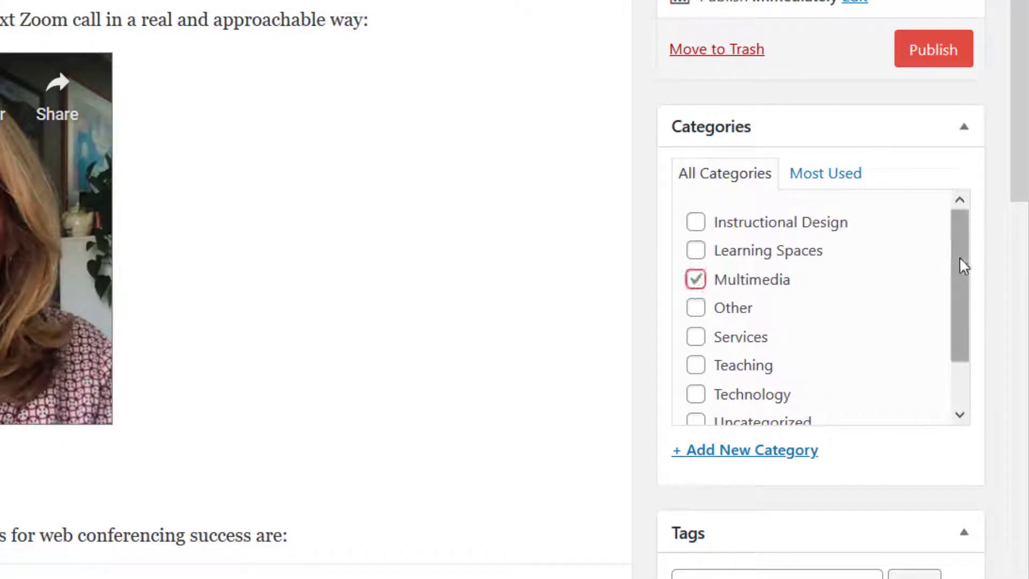
drag(962, 258, 967, 337)
click(697, 343)
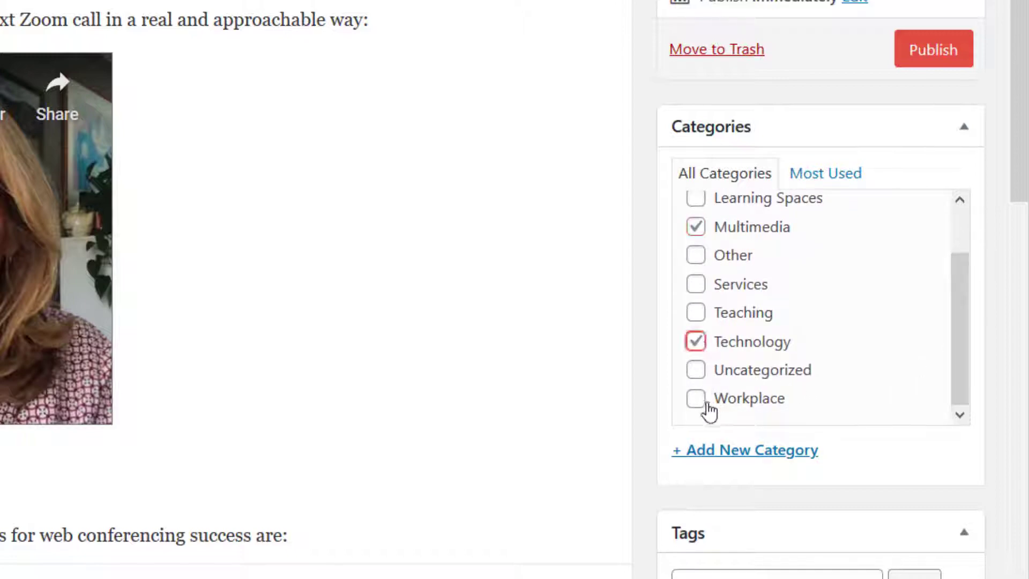
click(702, 409)
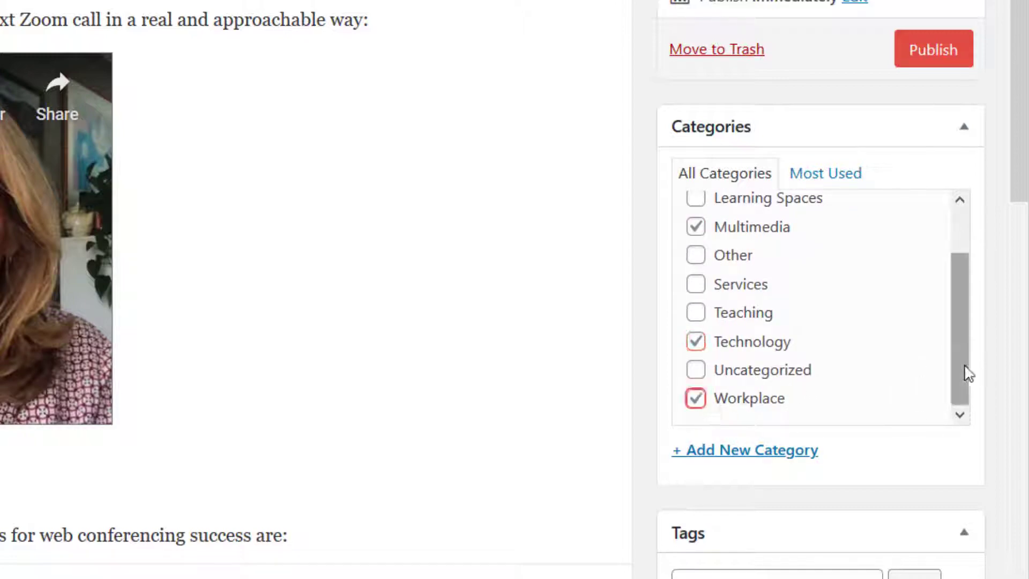
drag(961, 367, 959, 332)
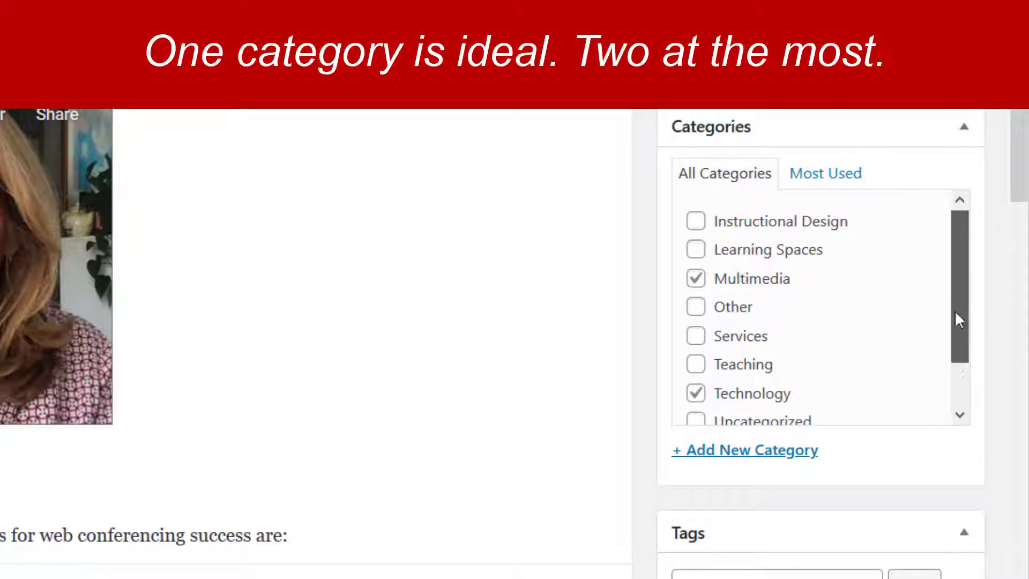
drag(958, 320, 943, 405)
Show the site's most used tags and look through them for ones that suit the post.
scroll(737, 433, down, 2)
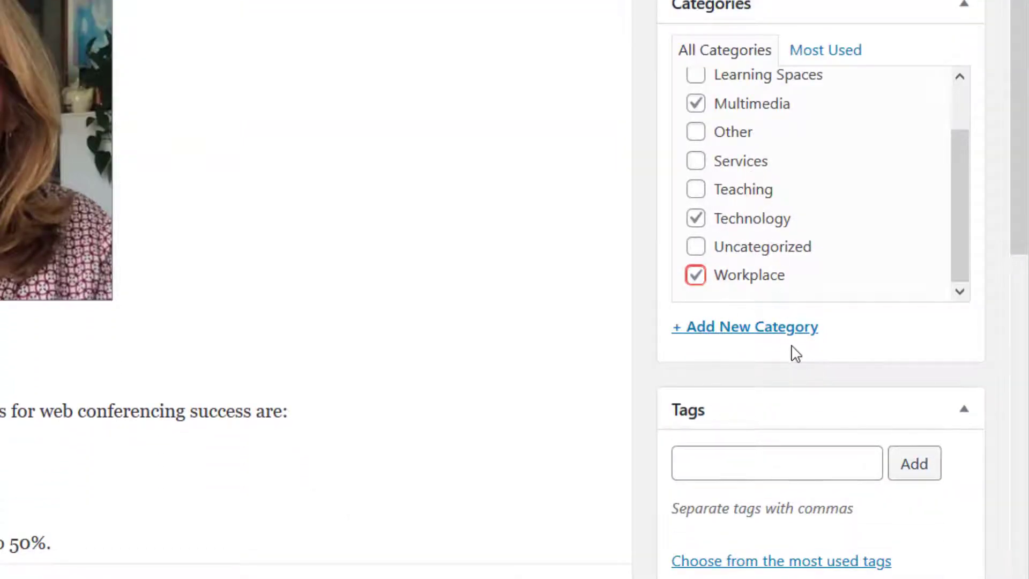
scroll(796, 354, down, 1)
scroll(796, 354, down, 6)
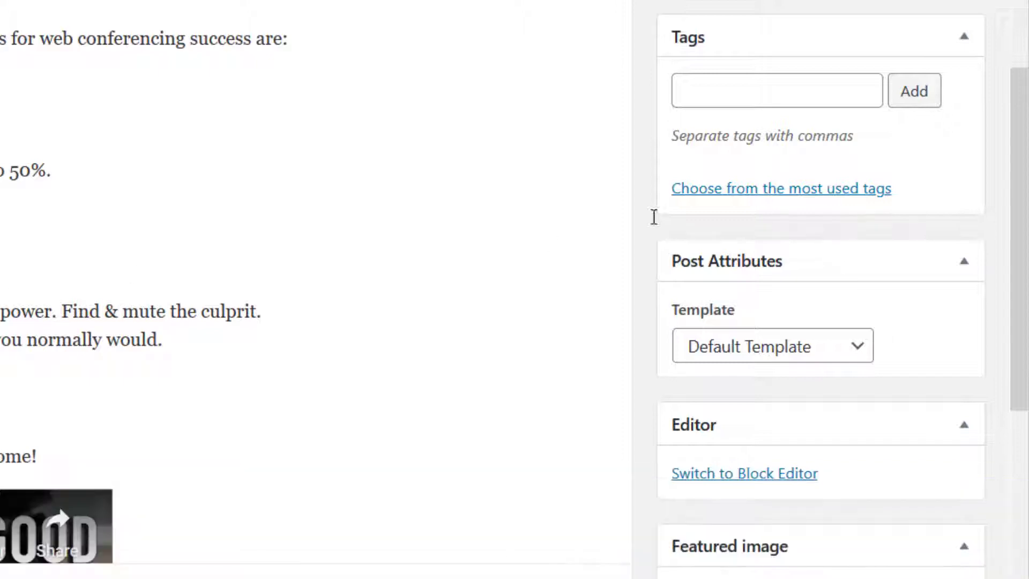
click(810, 195)
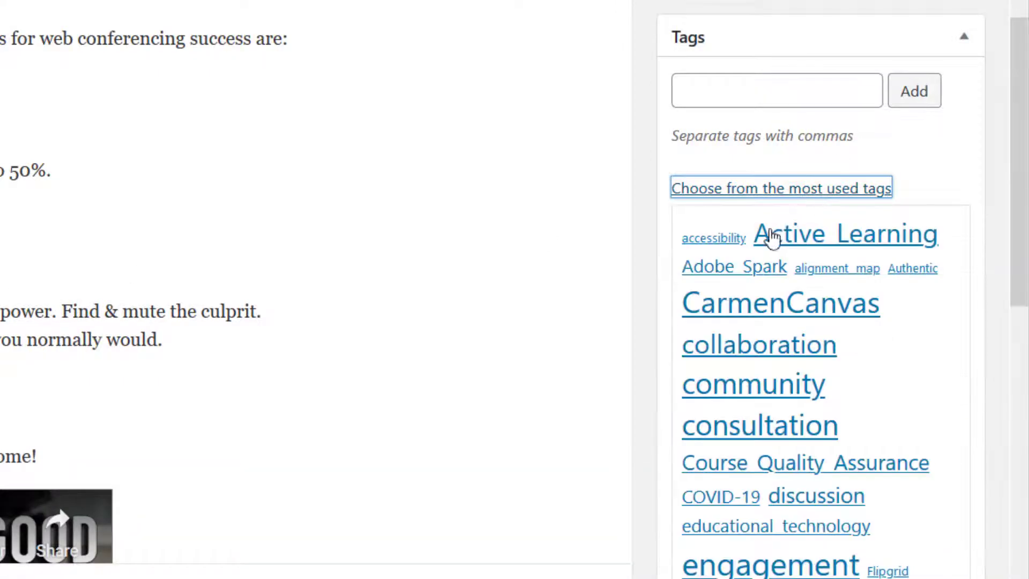
scroll(786, 441, down, 2)
scroll(795, 437, down, 2)
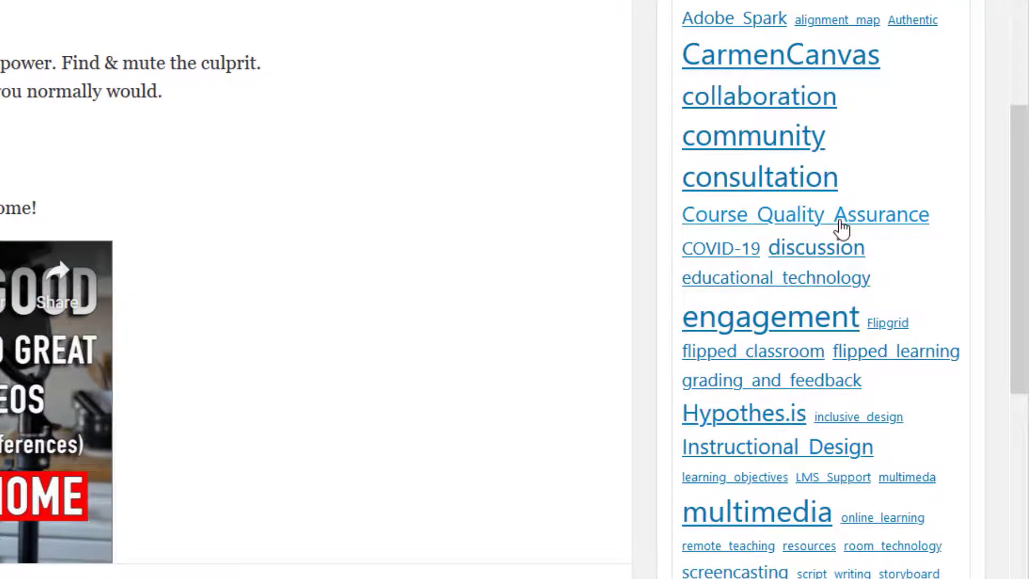
scroll(841, 231, down, 2)
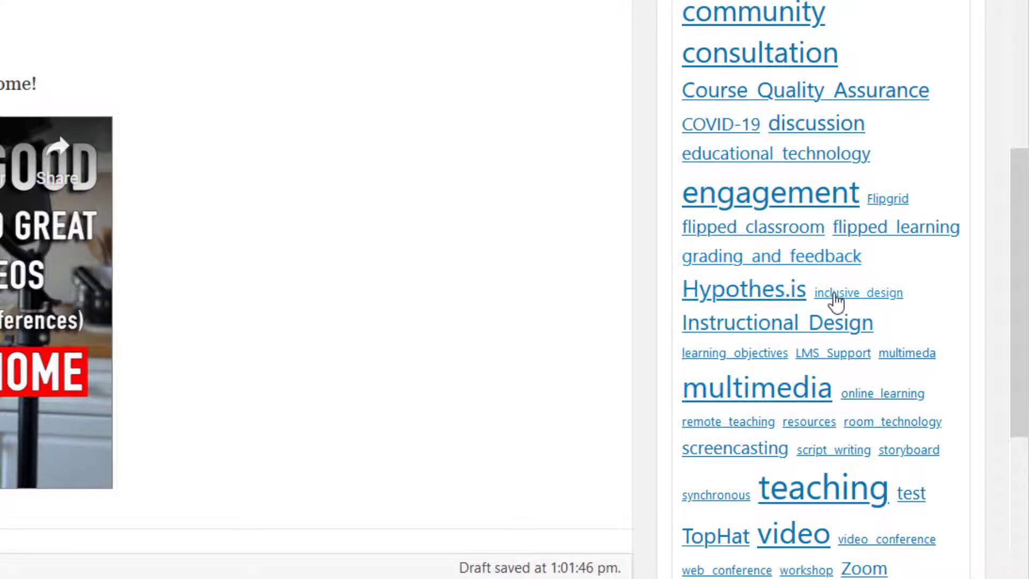
scroll(854, 356, down, 1)
scroll(854, 357, down, 1)
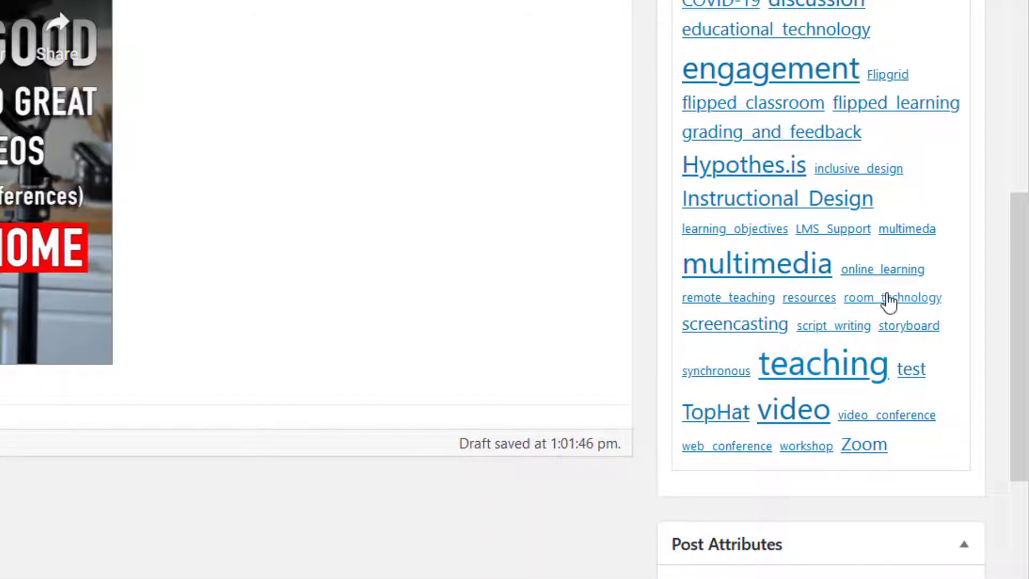
scroll(815, 424, up, 3)
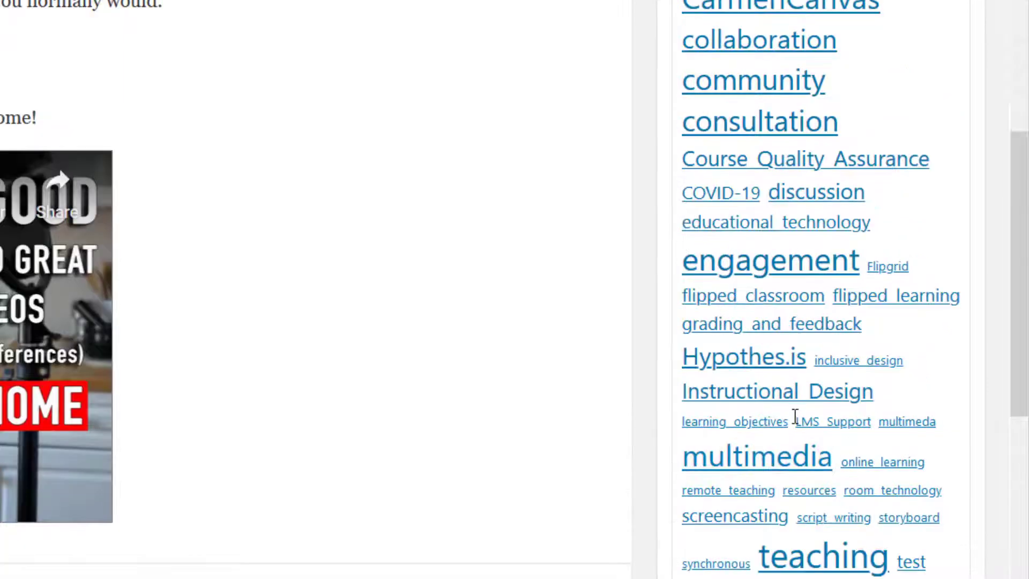
Add the most used tags Zoom, video, video conference, web conference and remote teaching to the post.
scroll(839, 456, down, 6)
scroll(788, 237, up, 6)
scroll(829, 336, down, 8)
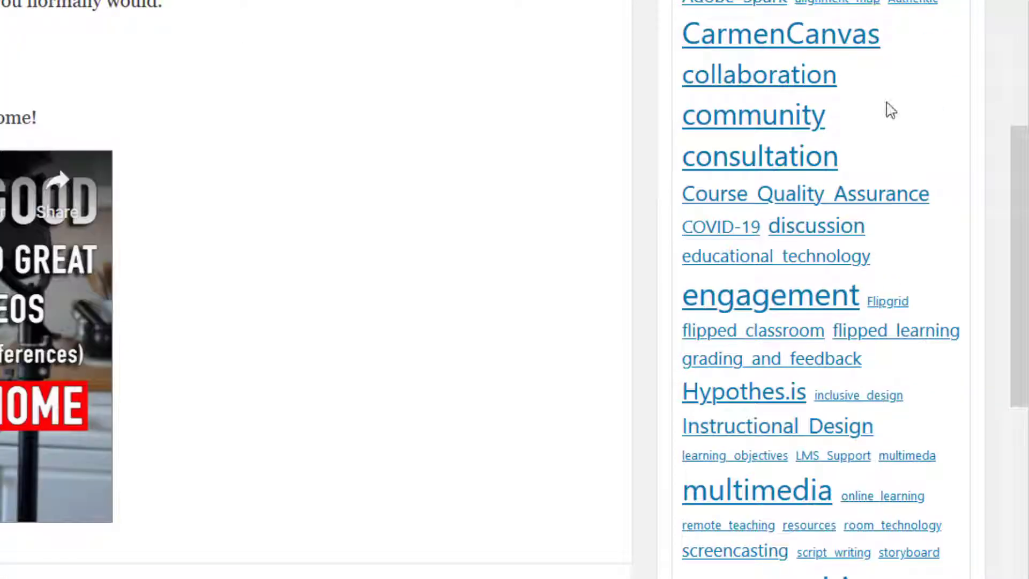
scroll(890, 108, up, 6)
scroll(813, 329, down, 7)
scroll(742, 123, up, 9)
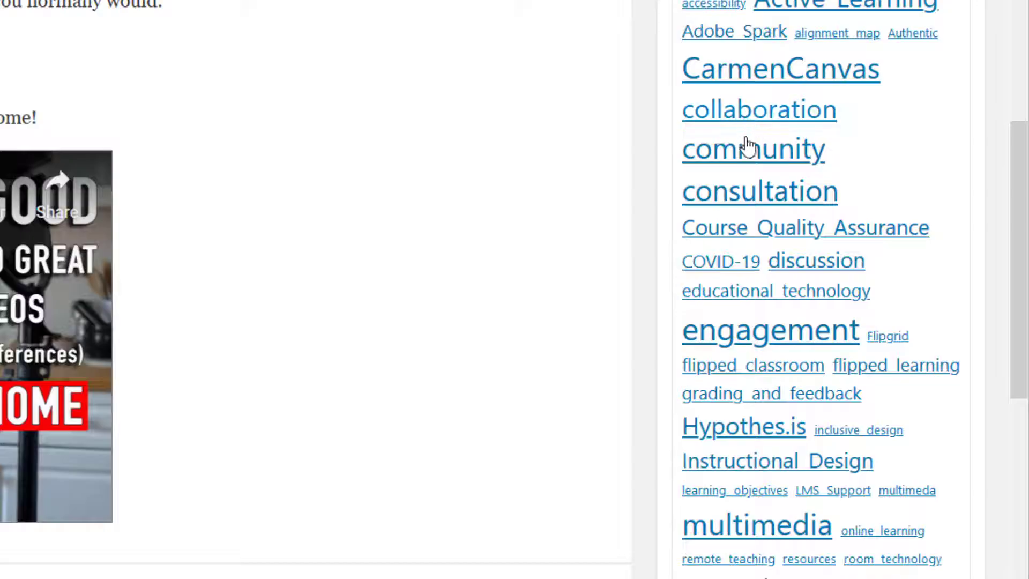
scroll(747, 147, down, 9)
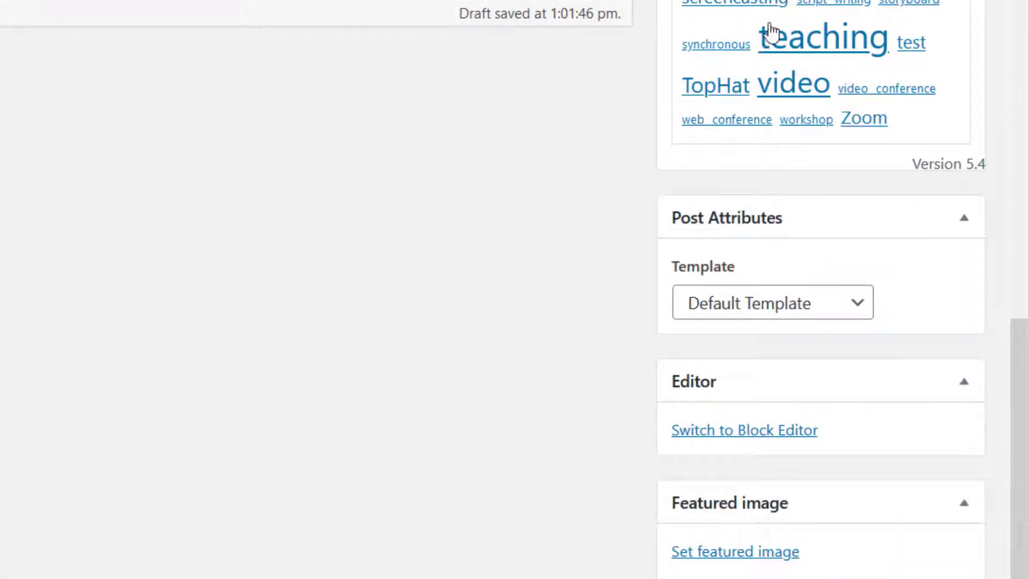
scroll(886, 32, up, 5)
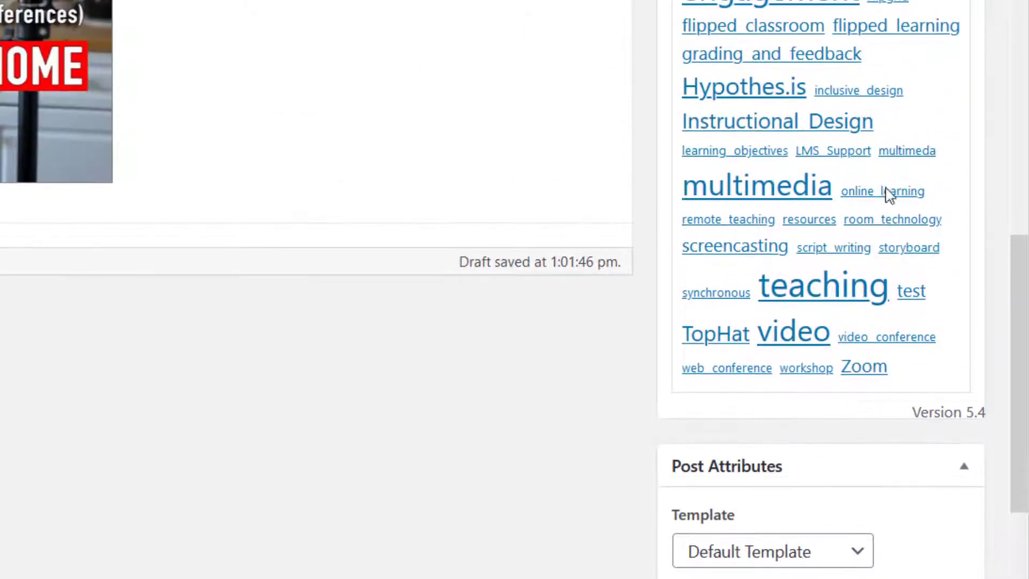
scroll(809, 264, up, 2)
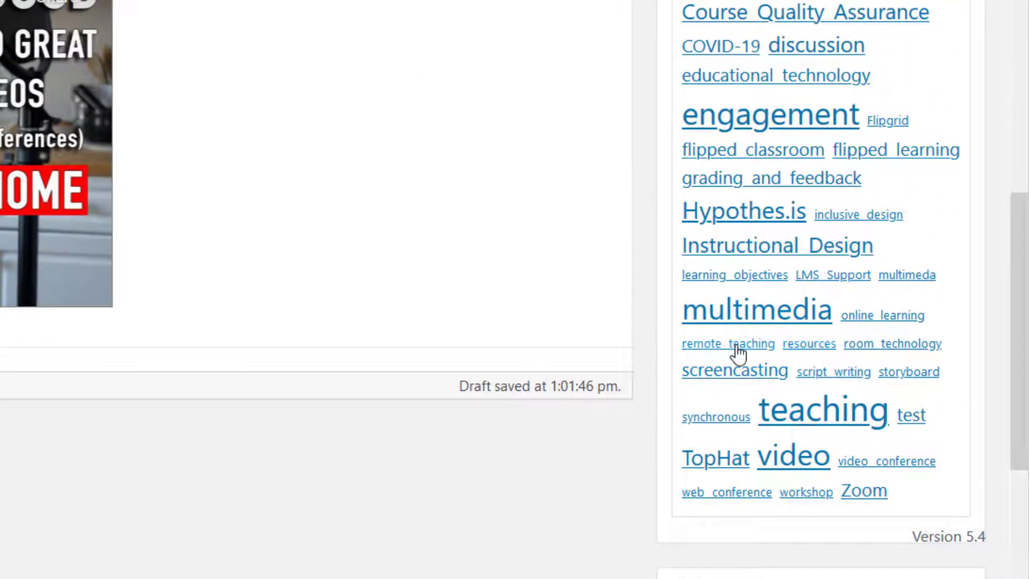
scroll(761, 359, up, 4)
scroll(772, 370, down, 2)
scroll(784, 381, down, 8)
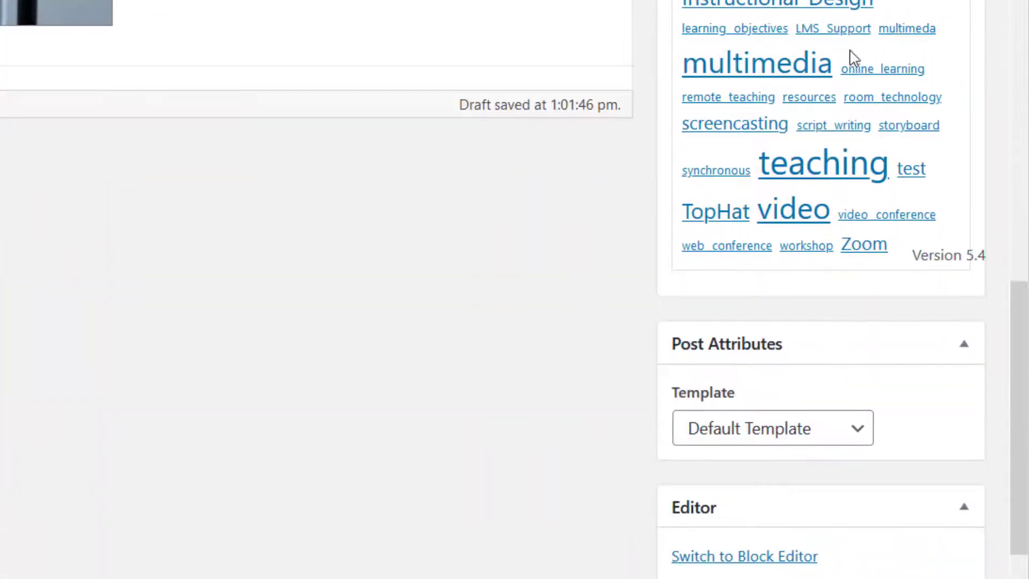
scroll(834, 81, up, 2)
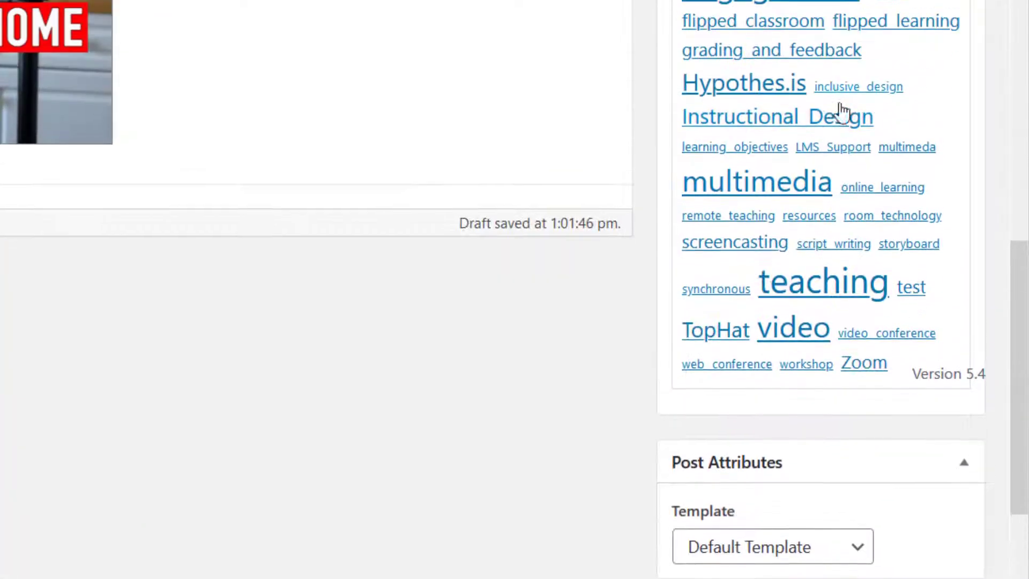
scroll(822, 75, up, 11)
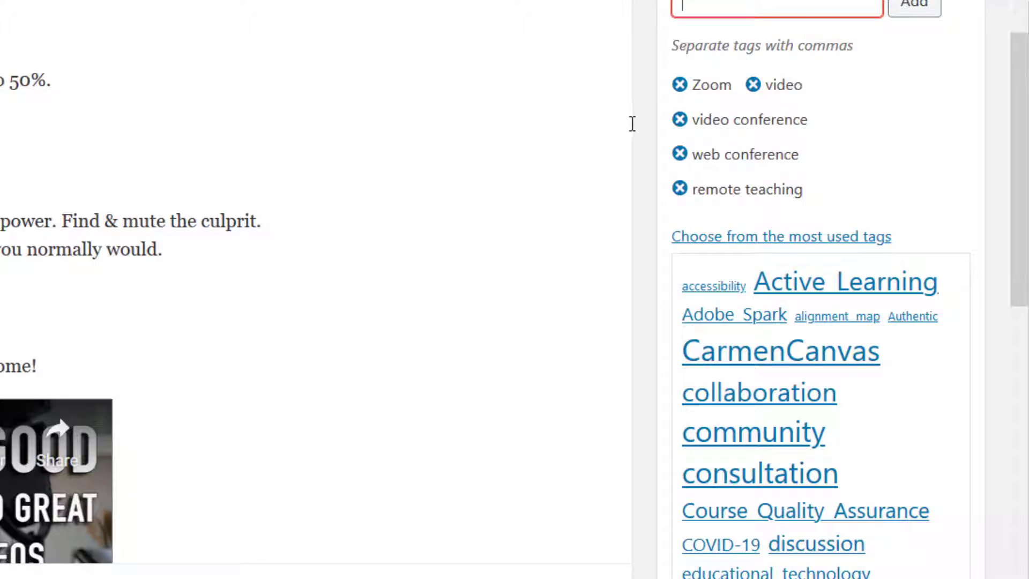
scroll(515, 289, down, 2)
scroll(514, 289, up, 6)
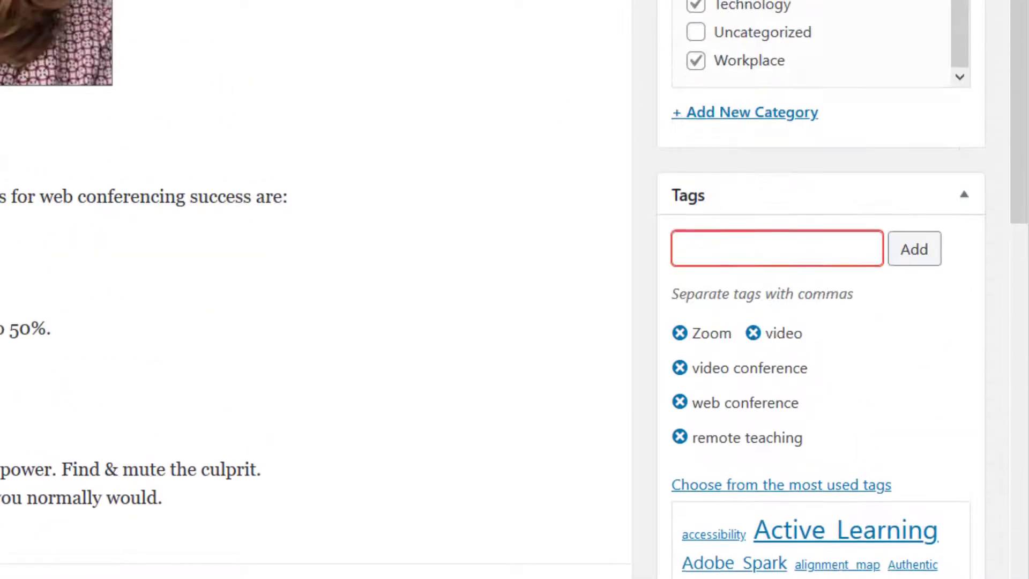
Check the template and featured image settings, and save the post as a draft.
scroll(551, 272, down, 20)
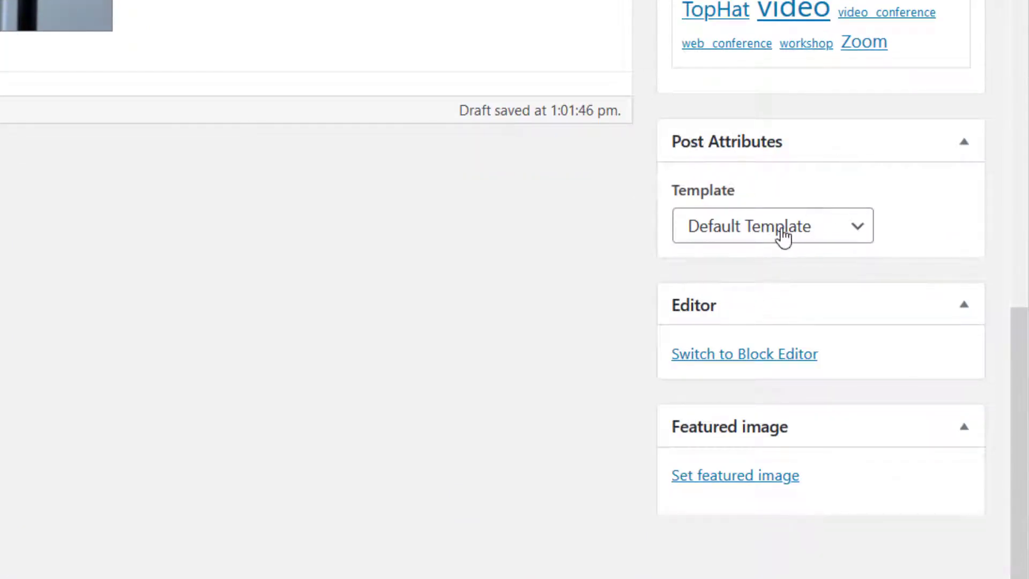
scroll(737, 525, up, 2)
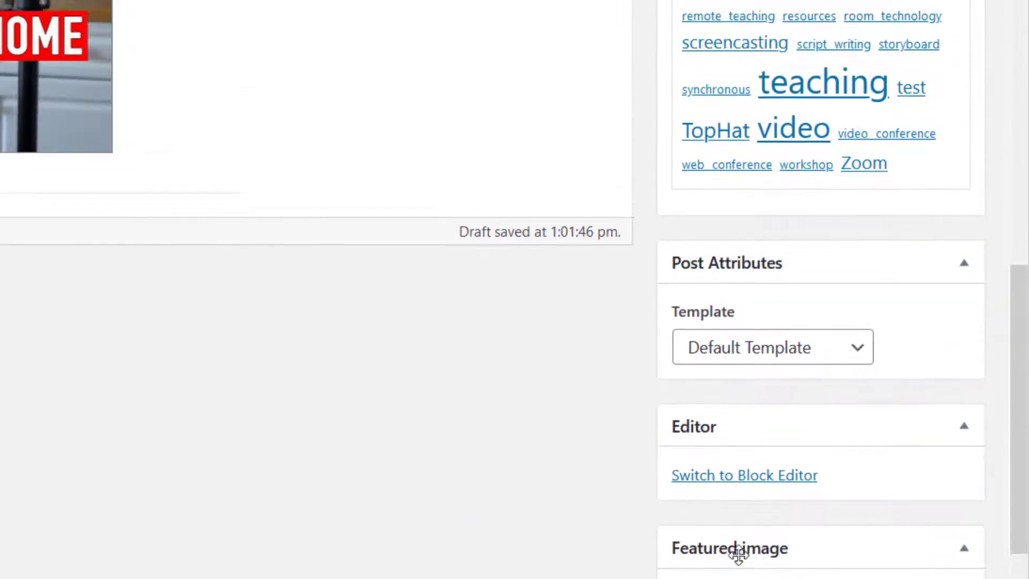
scroll(744, 474, down, 2)
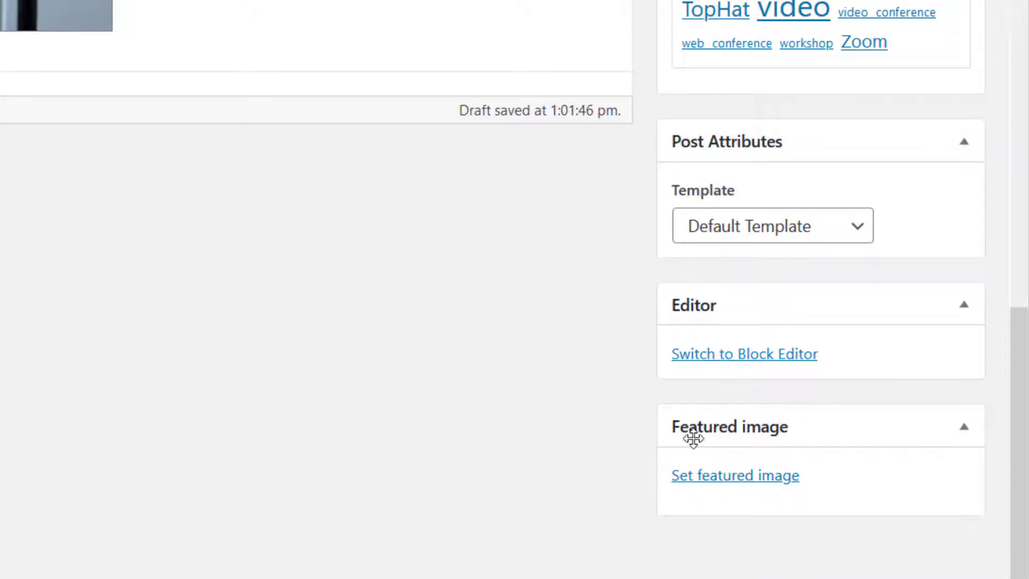
scroll(693, 438, up, 15)
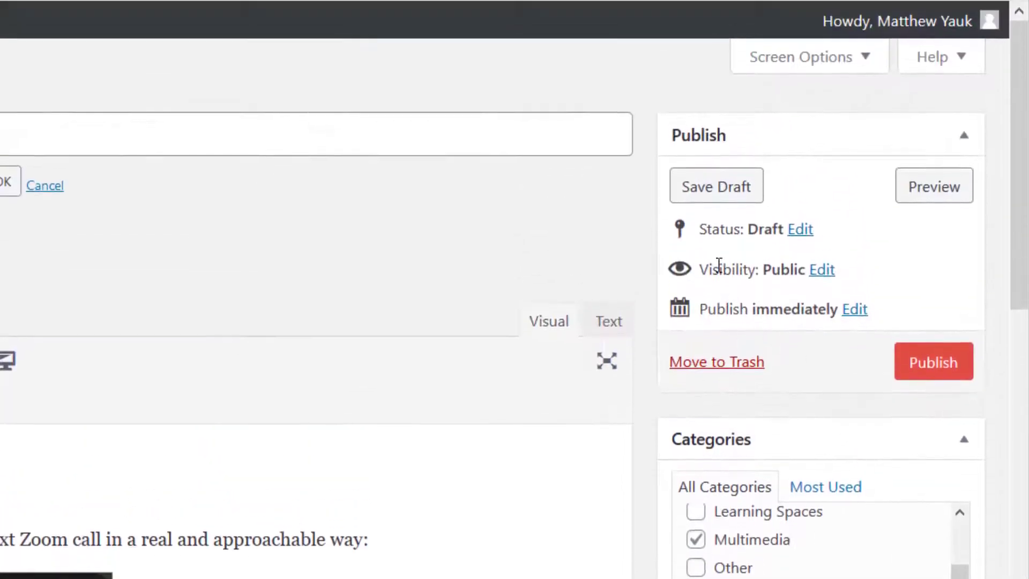
click(730, 196)
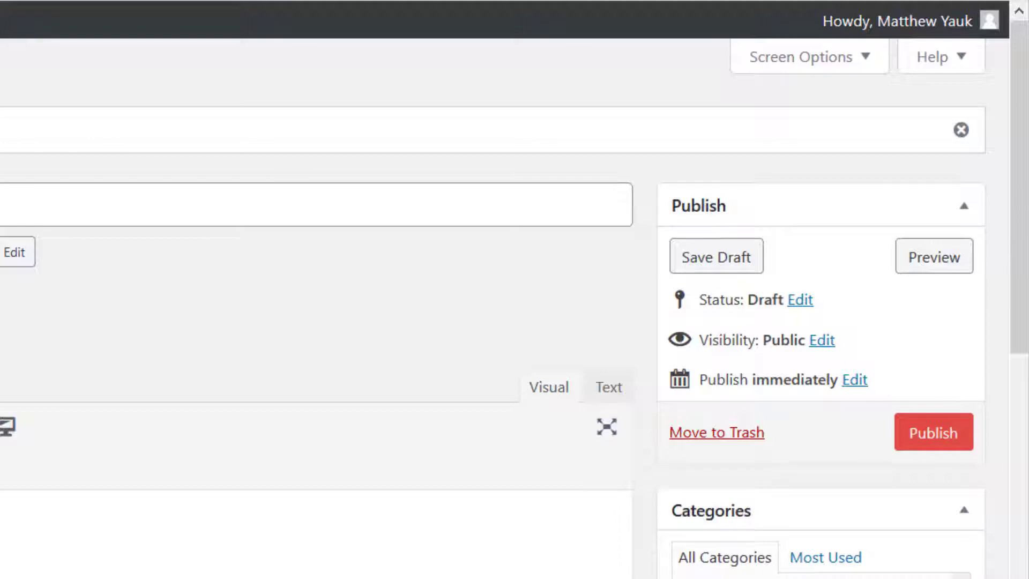
Check the draft's featured image and open the post's preview in a separate browser tab.
scroll(627, 473, down, 15)
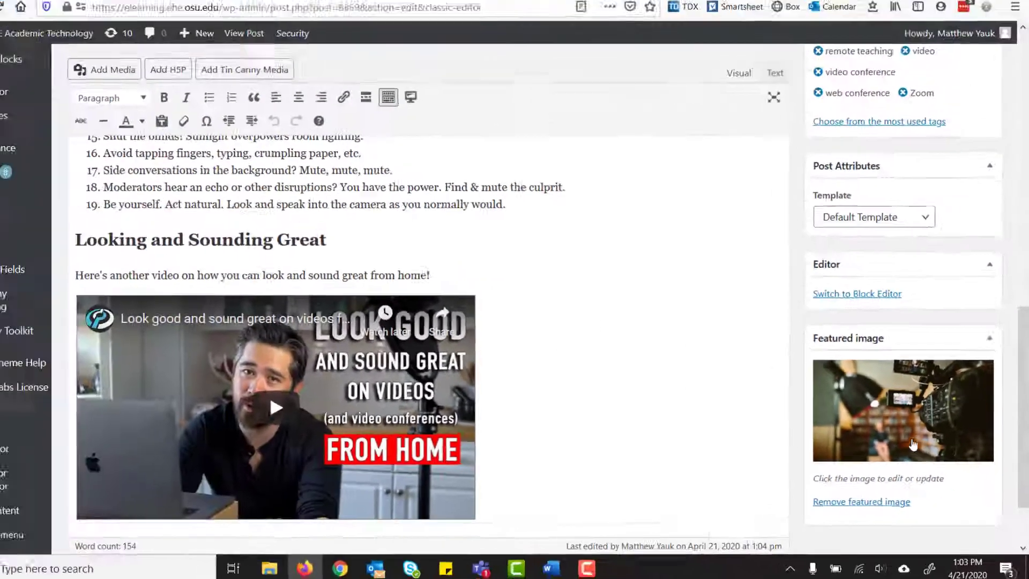
scroll(826, 338, up, 10)
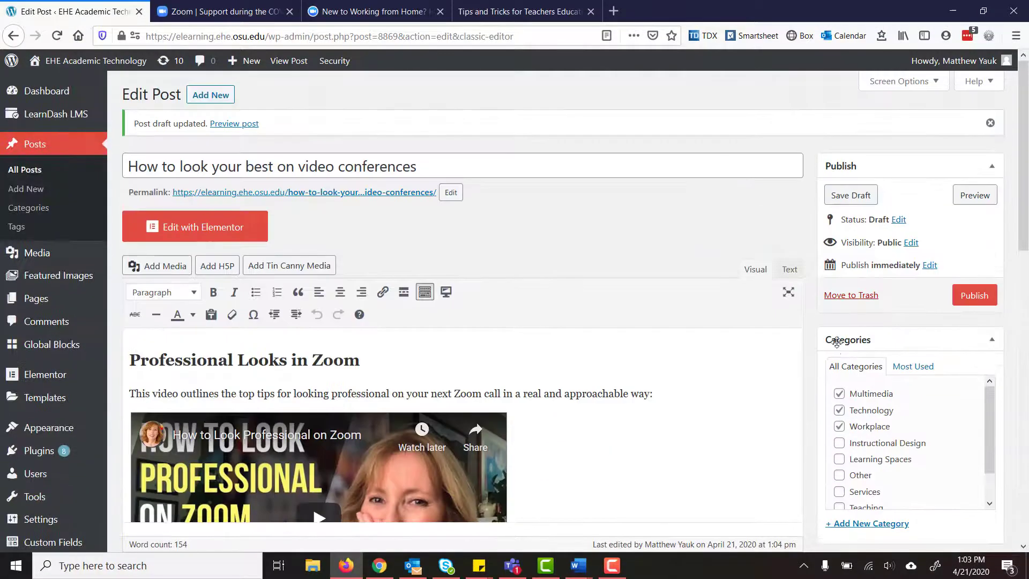
middle_click(413, 193)
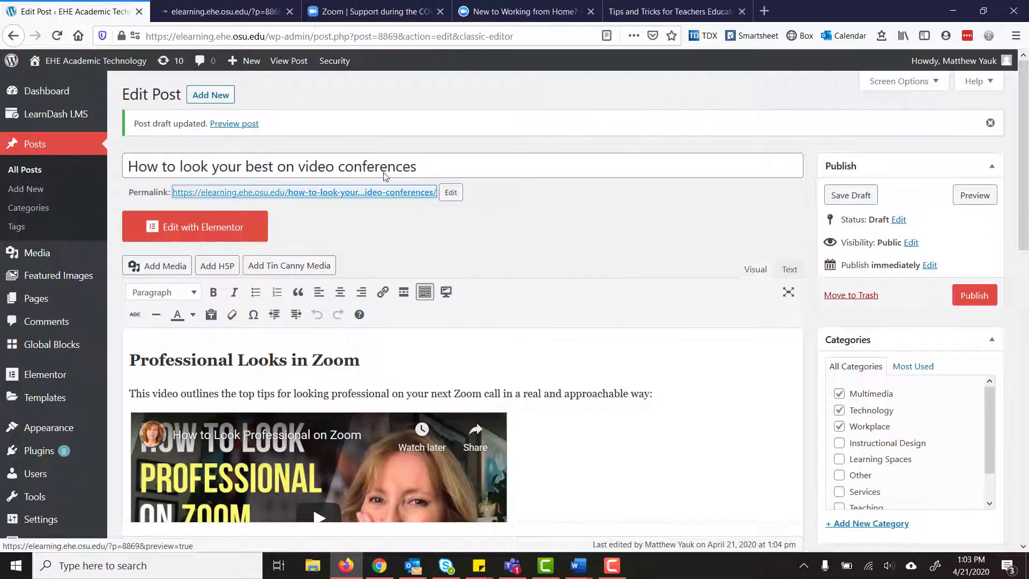
click(257, 12)
Check the previewed post's title and briefly play and pause the "How to Look Professional on Zoom" video.
scroll(654, 352, down, 1)
drag(225, 208, 416, 239)
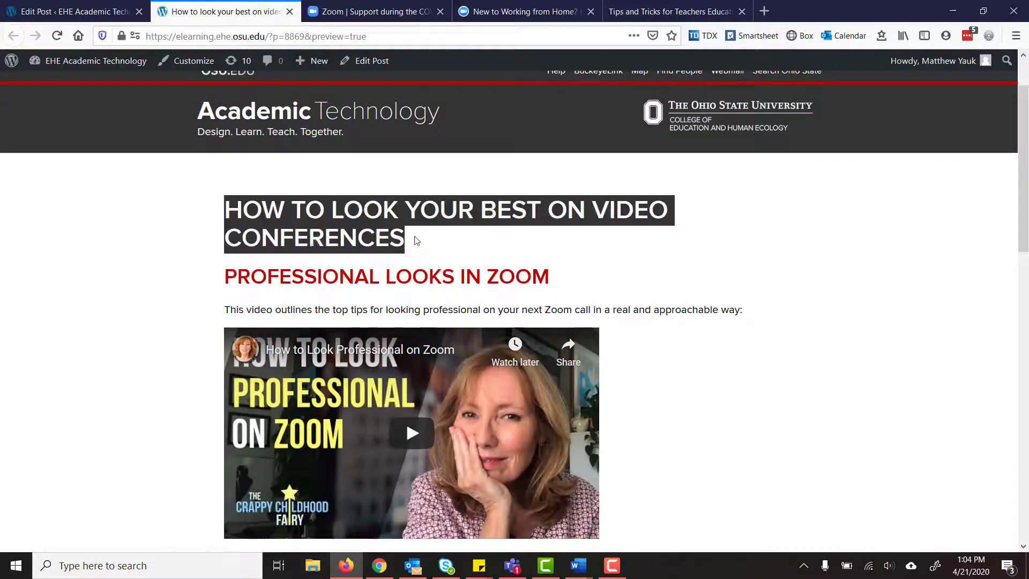
click(416, 239)
scroll(451, 259, down, 3)
click(450, 257)
click(247, 316)
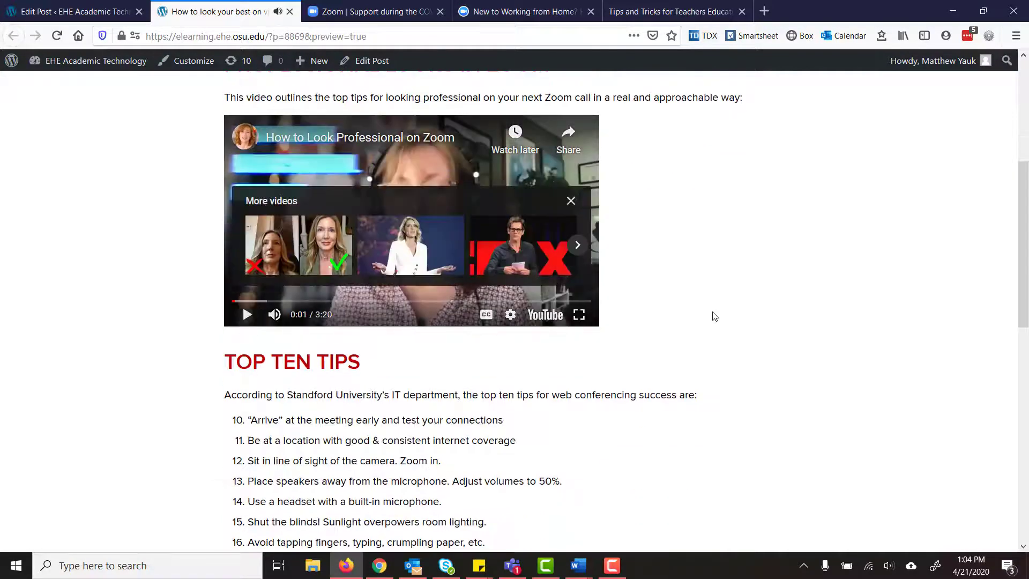
Review the Top Ten Tips list and the Looking and Sounding Great section in the post preview.
scroll(715, 316, down, 6)
scroll(420, 181, up, 3)
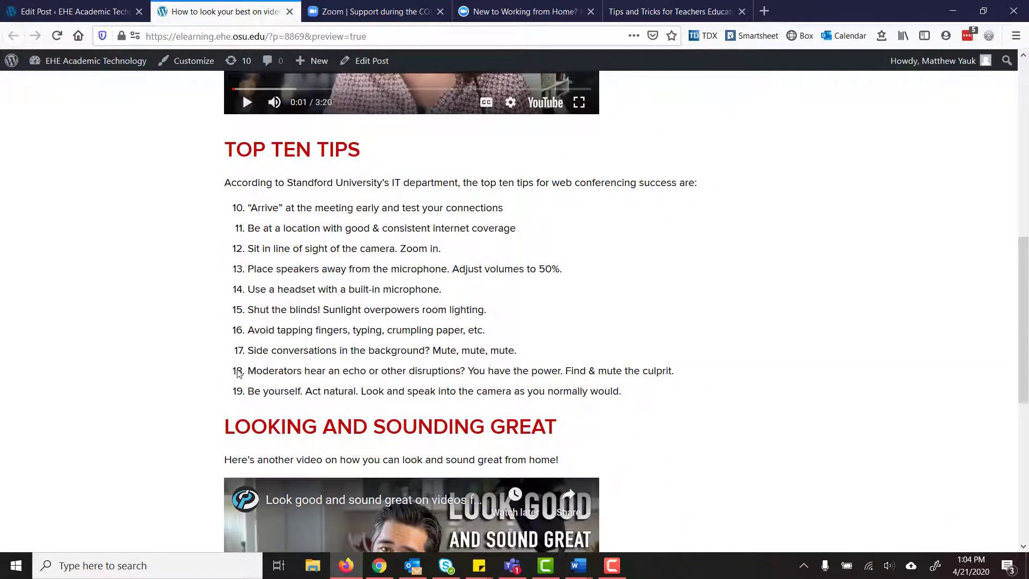
drag(240, 374, 241, 213)
click(398, 349)
scroll(345, 310, down, 4)
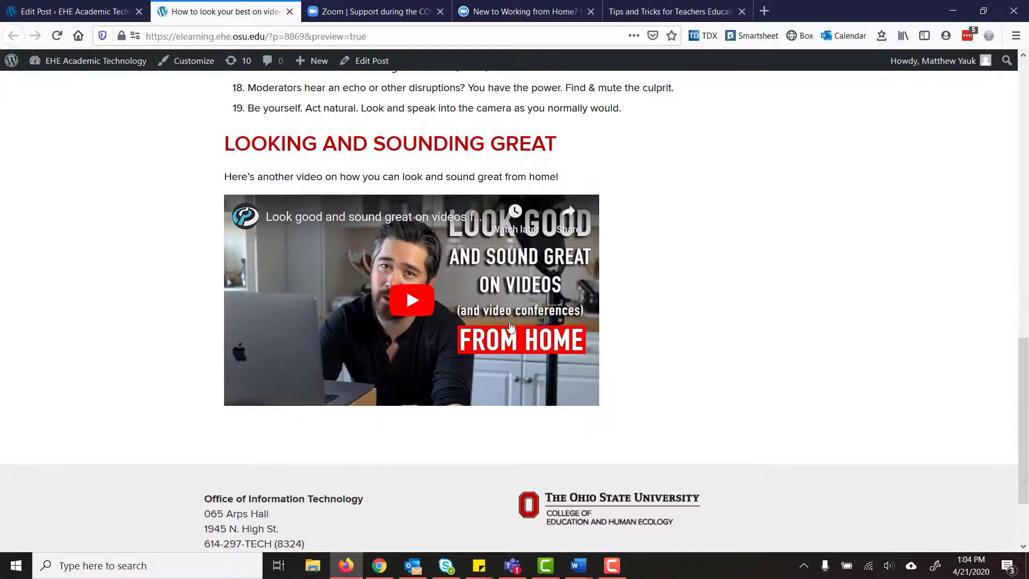
scroll(510, 328, down, 2)
scroll(510, 331, up, 15)
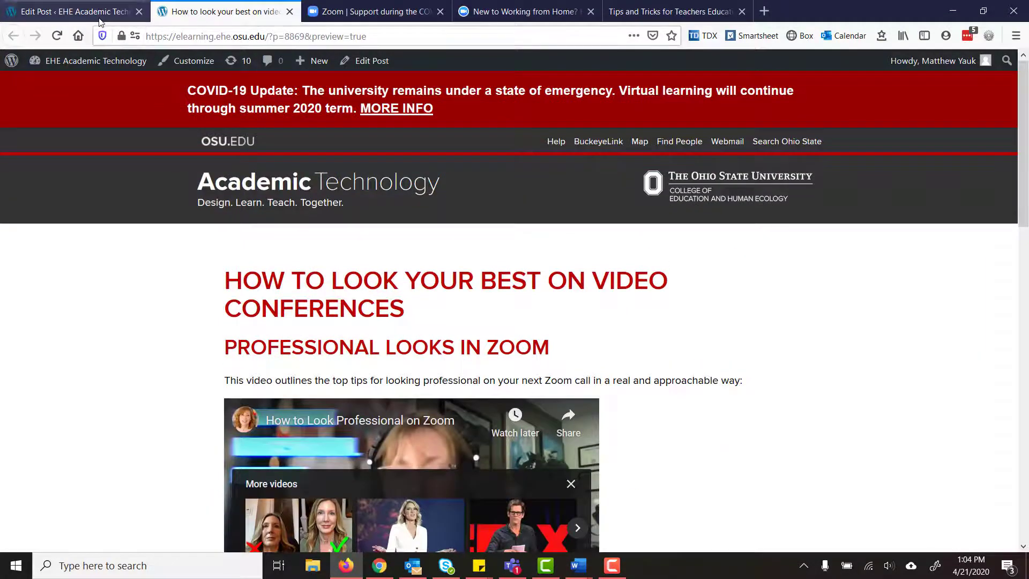
Return to the post editor, open the permalink slug for editing and select its full text.
click(75, 11)
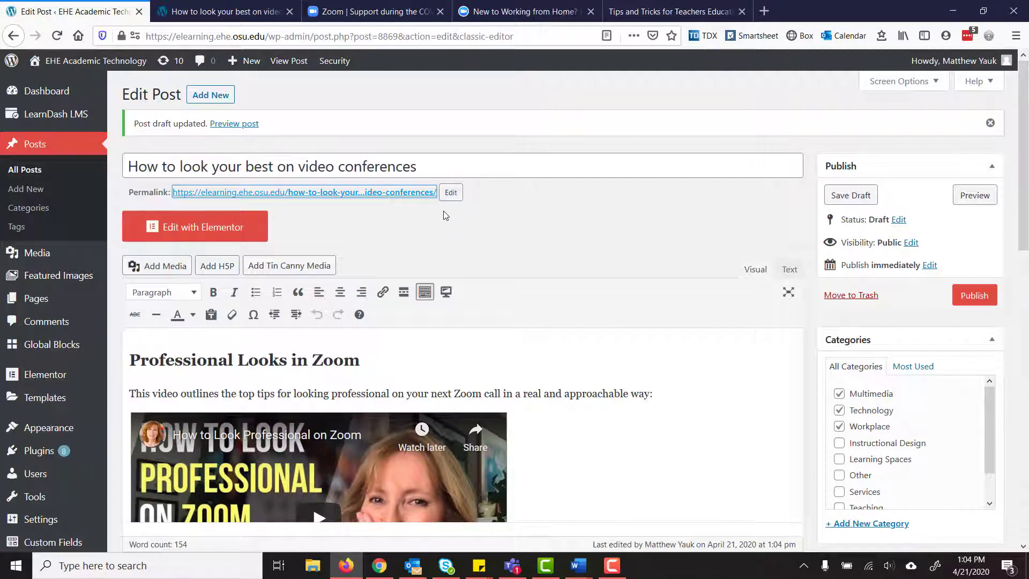
click(451, 193)
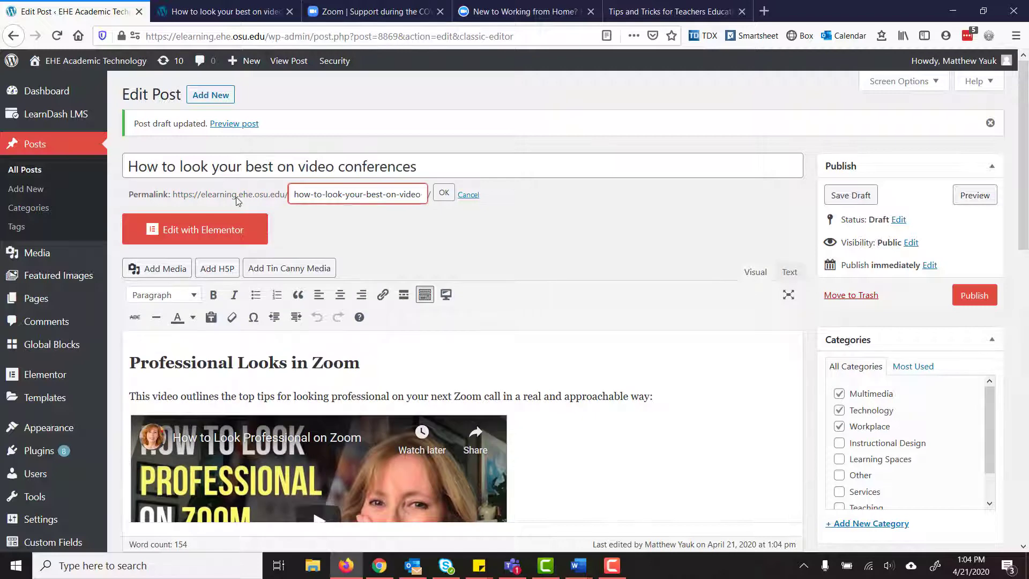
drag(294, 194, 612, 189)
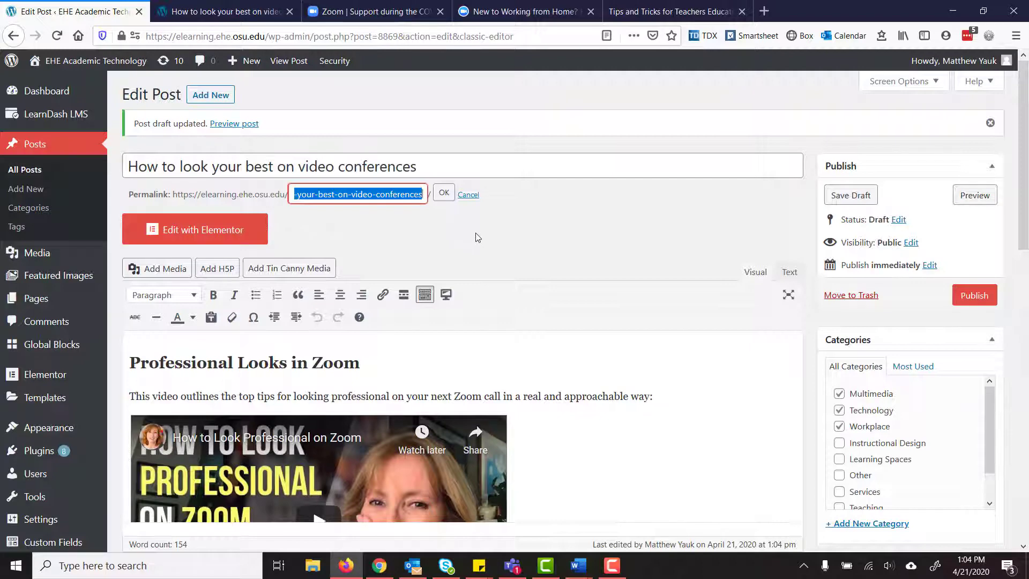
Look through Zoom's COVID-19 support page and its blog article on working-from-home tips as resources for the post.
click(341, 12)
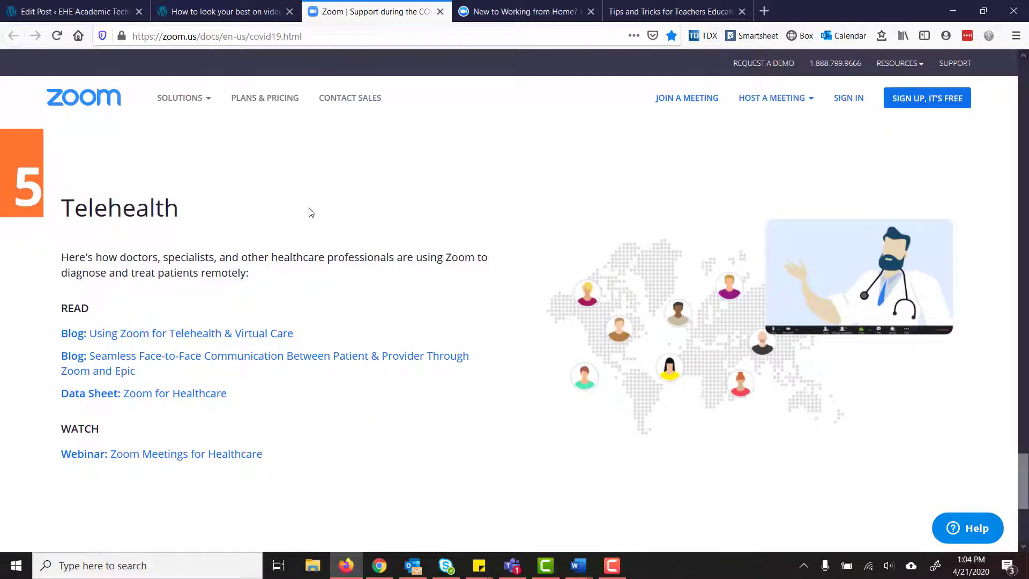
click(274, 16)
click(358, 17)
scroll(325, 207, up, 20)
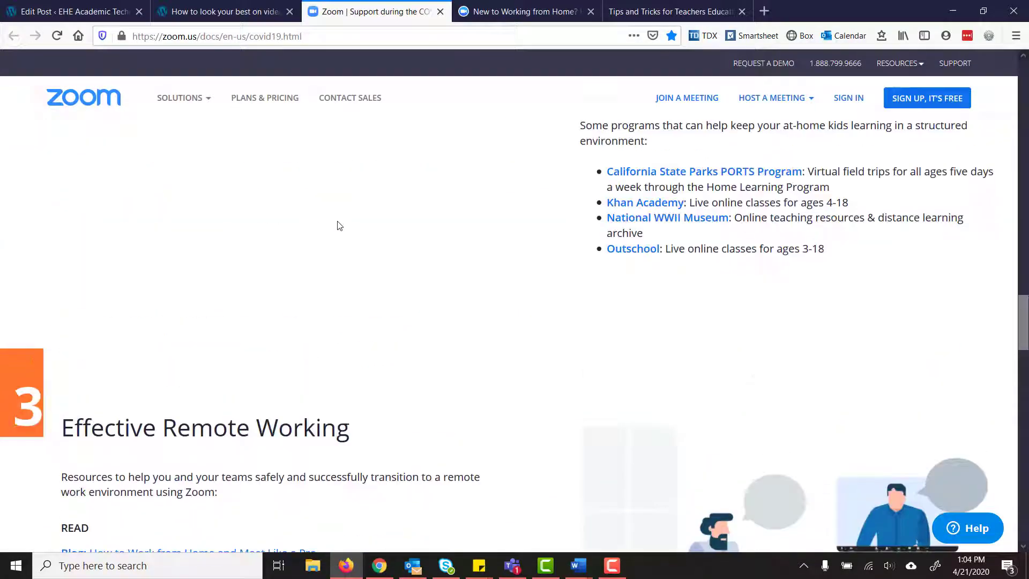
scroll(374, 229, up, 5)
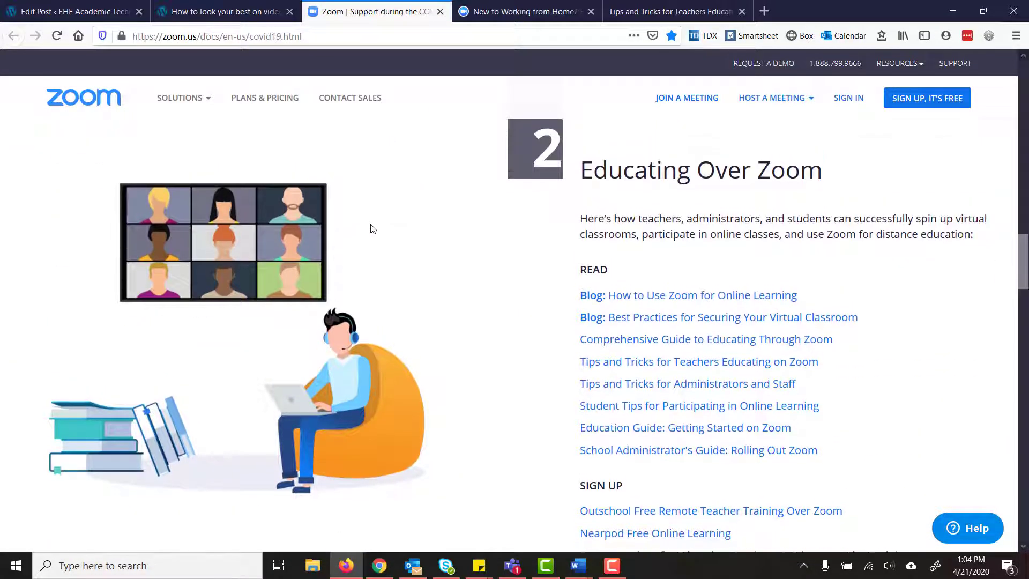
click(529, 17)
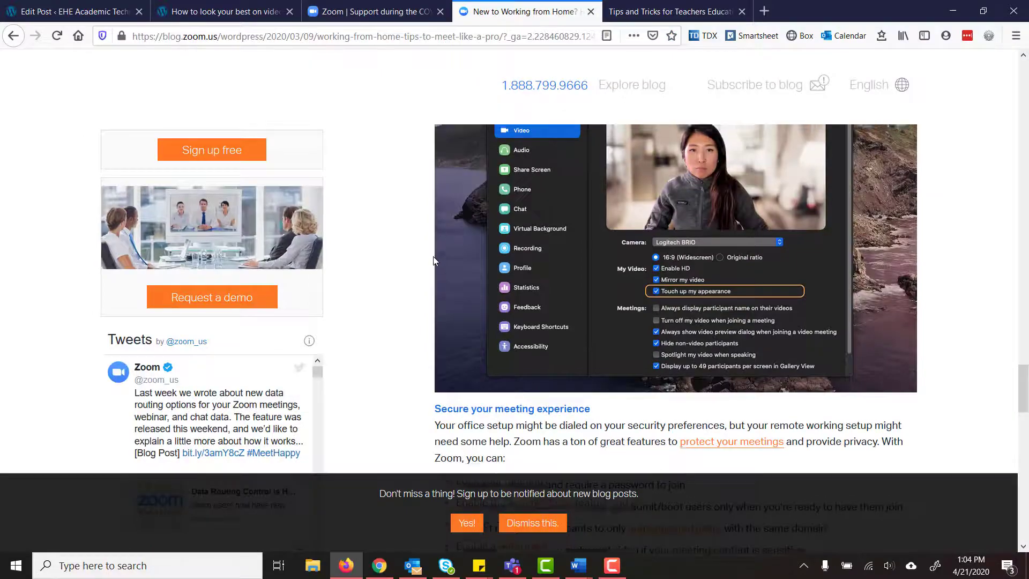
scroll(434, 262, up, 10)
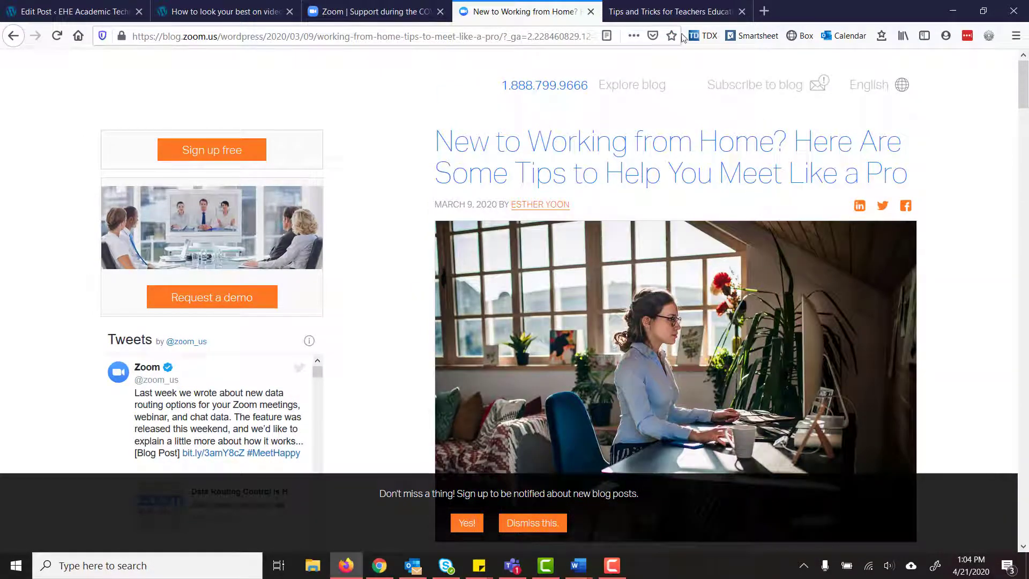
Look through the Tips and Tricks for Teachers Educating on Zoom PDF and select its web address.
click(671, 11)
scroll(455, 262, up, 5)
scroll(456, 261, up, 10)
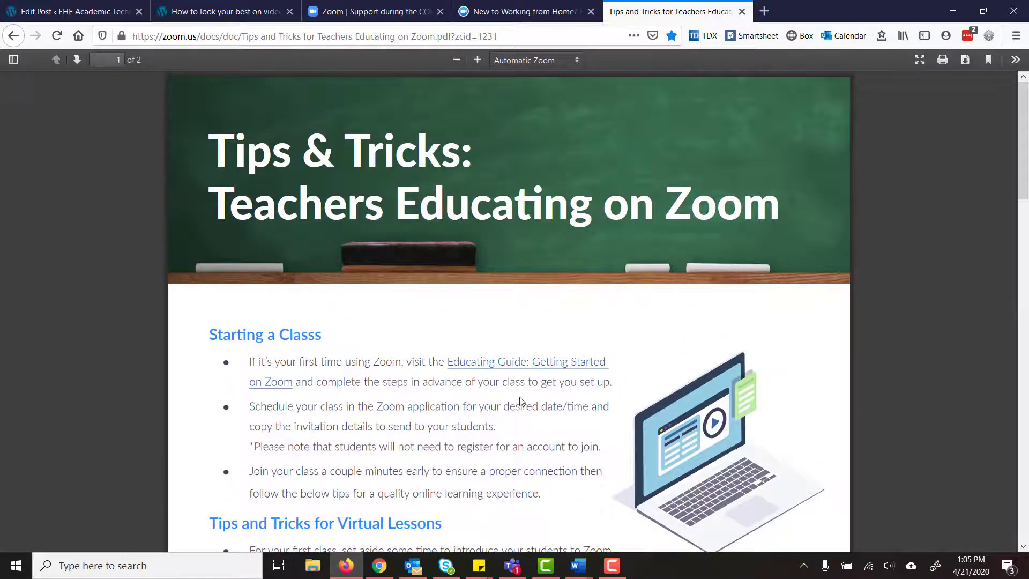
scroll(520, 401, down, 7)
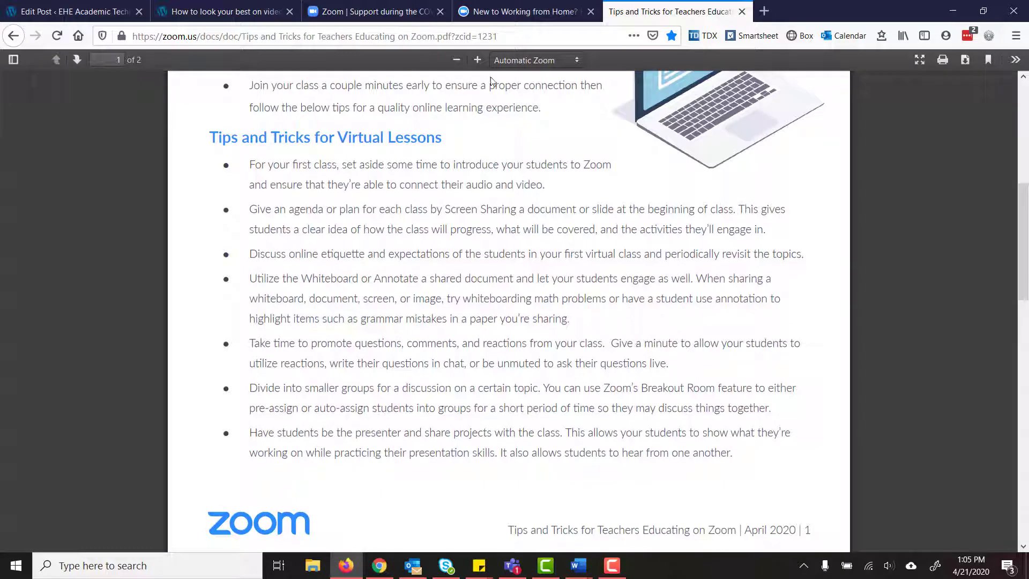
click(484, 38)
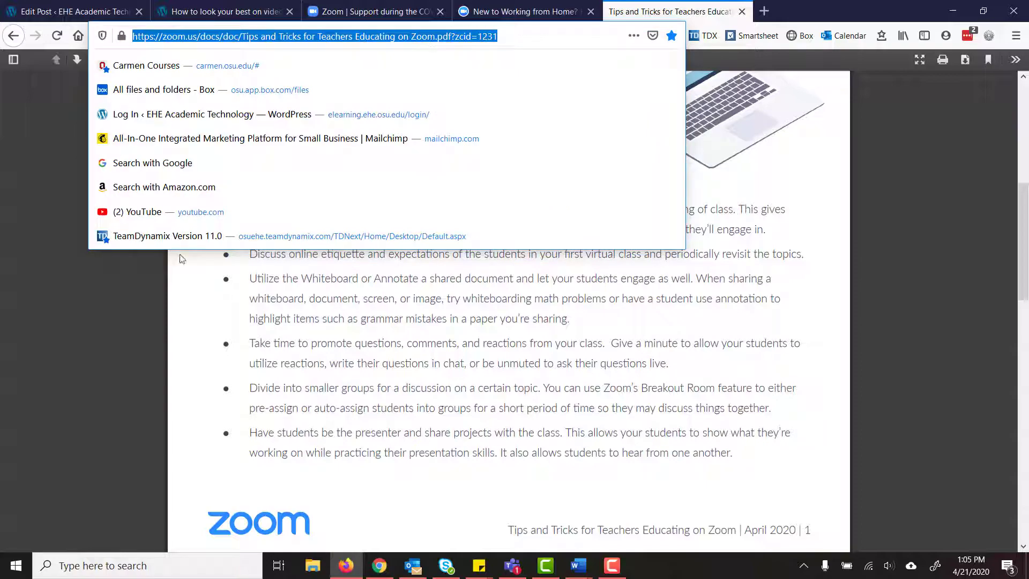
Return to the post editor and add an "Other Resources" section heading below the Looking and Sounding Great video.
click(76, 11)
scroll(443, 461, down, 10)
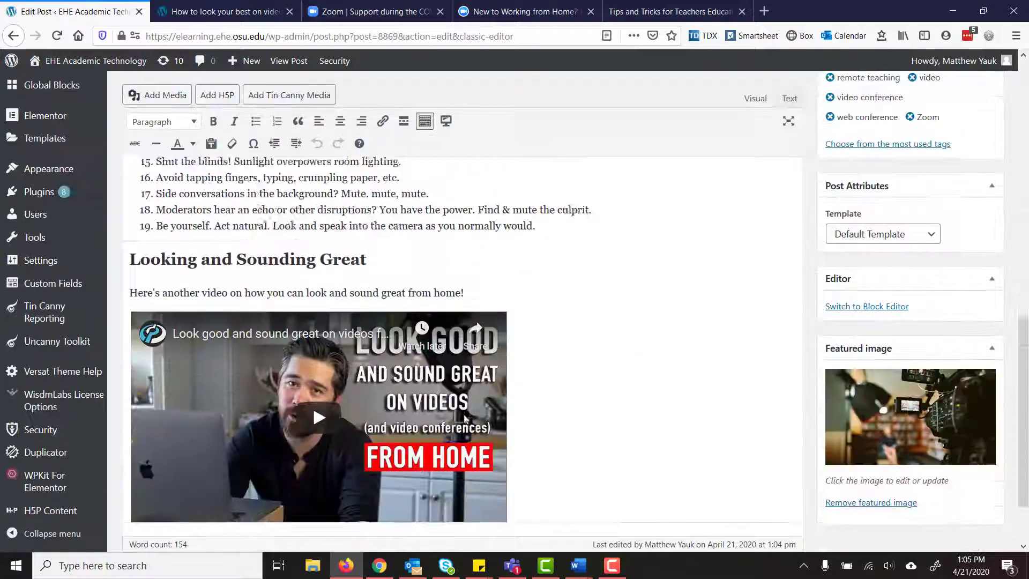
scroll(483, 402, down, 2)
click(530, 385)
text(Other Resources)
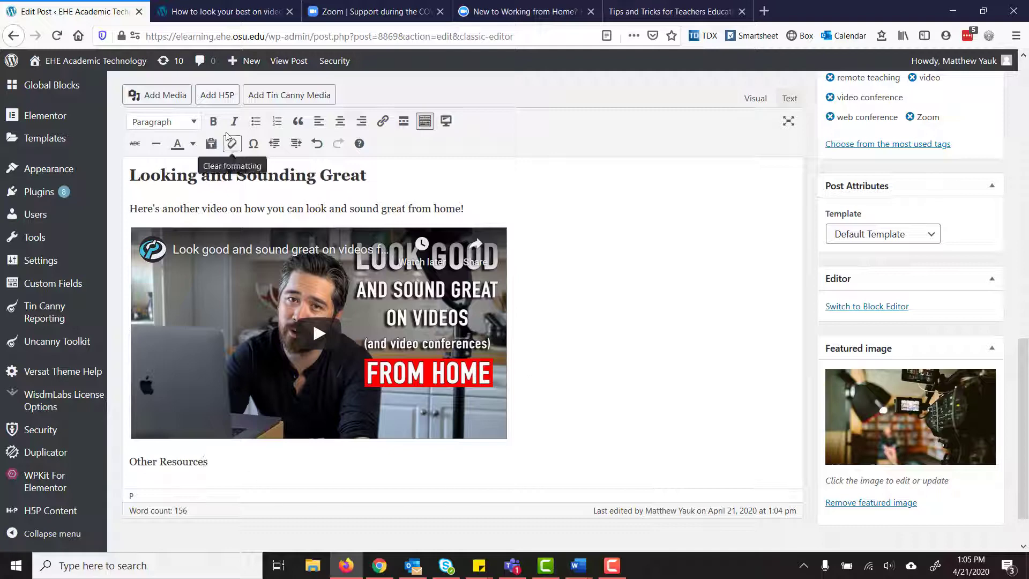
click(163, 122)
click(183, 198)
key(Return)
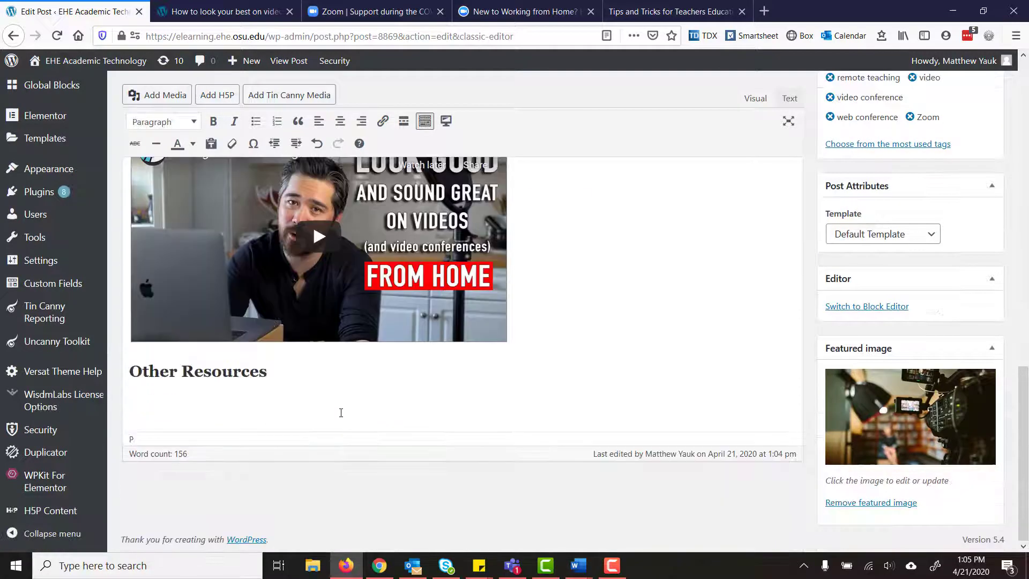
Add "Teaching from home? Check out these Tips and Tricks for Teachers Educating Through Zoom!" below the heading, linking the tips title to the copied PDF address.
text(Teaching from home? Check out these Tips and Tricks for Teachers Educating Through Zoom!)
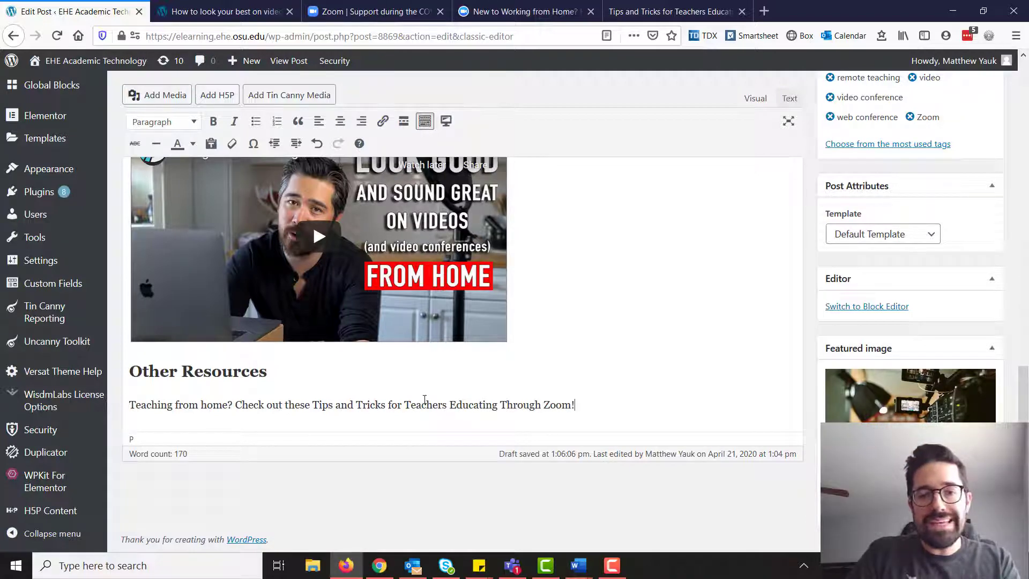
drag(314, 404, 571, 404)
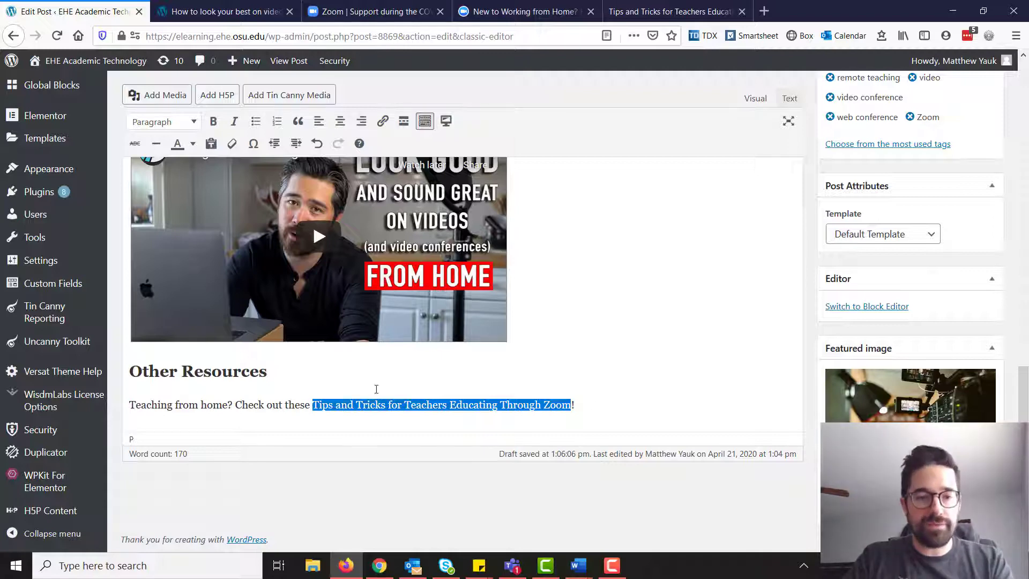
click(318, 405)
drag(315, 406, 568, 408)
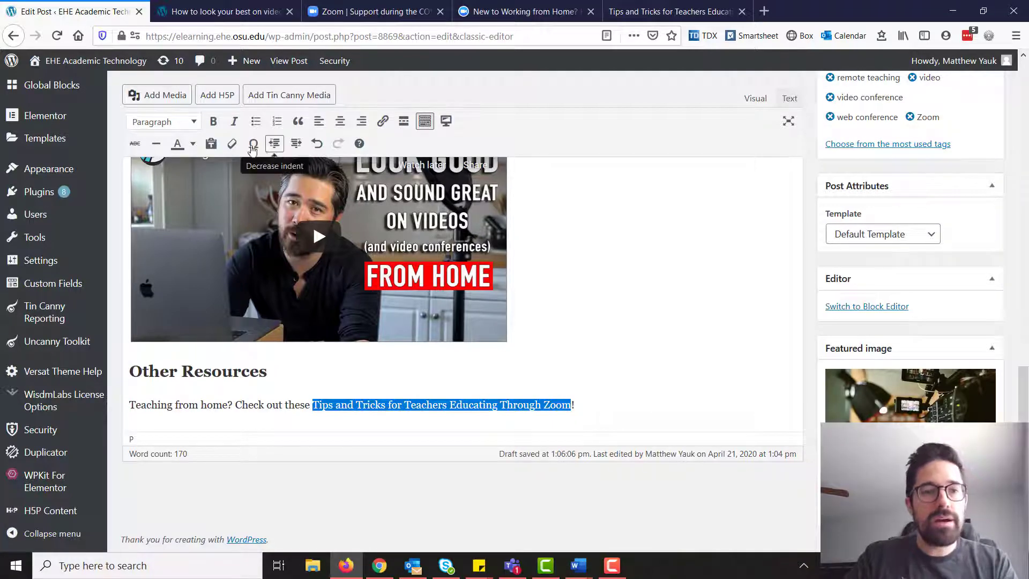
click(382, 122)
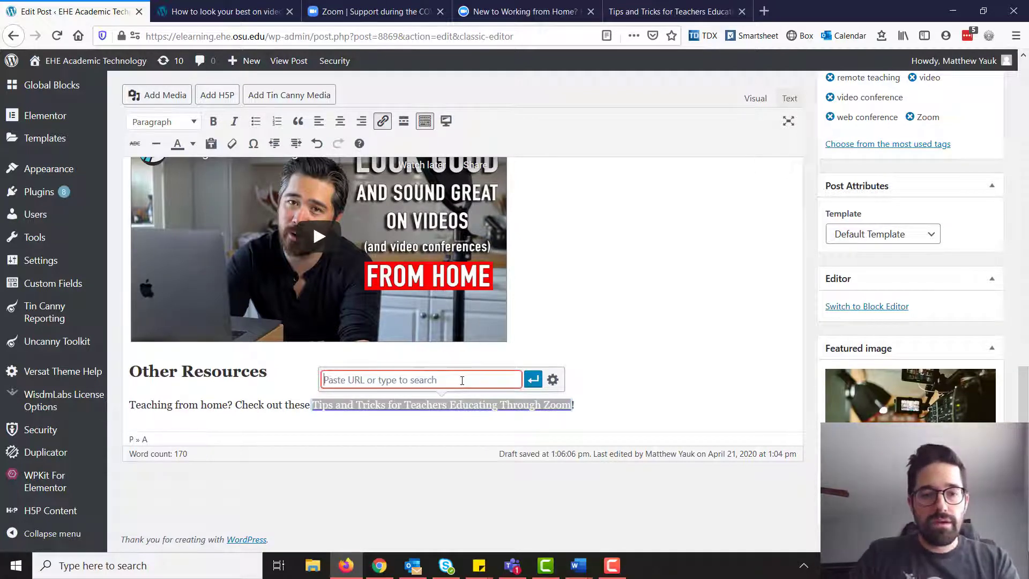
key(ctrl+v)
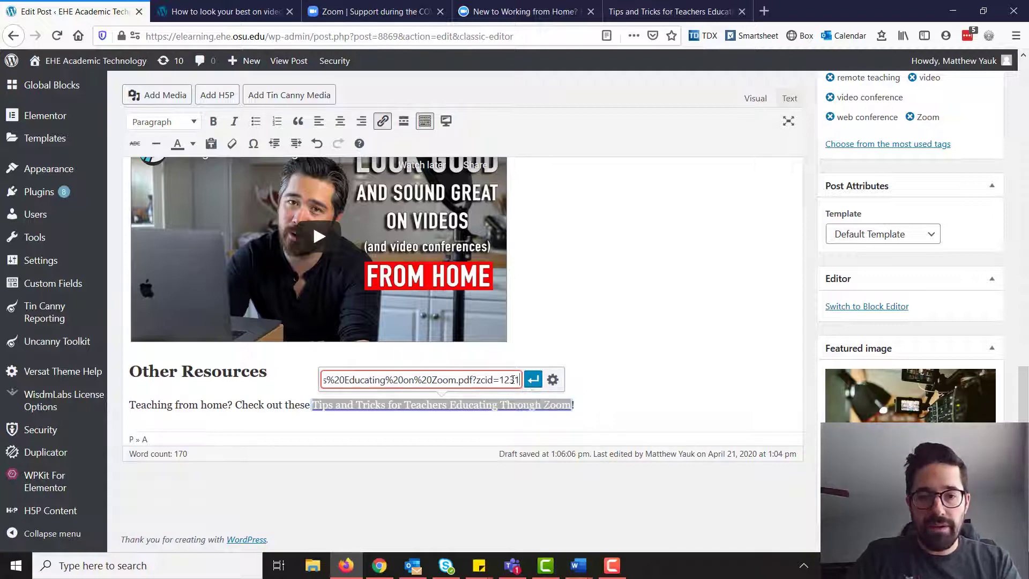
Set the Tips and Tricks for Teachers link to open in a new tab and apply the link settings.
click(561, 381)
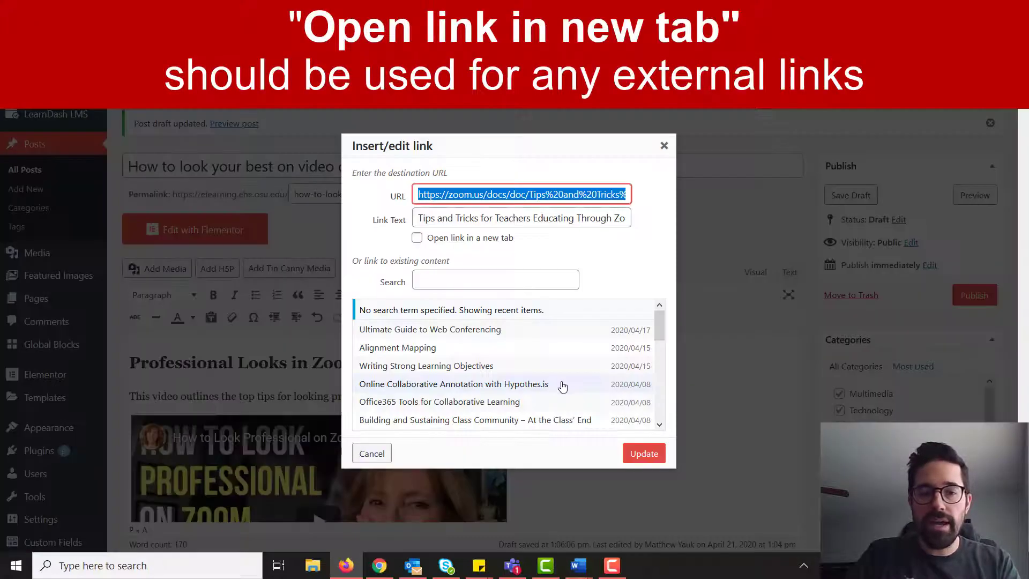
click(417, 239)
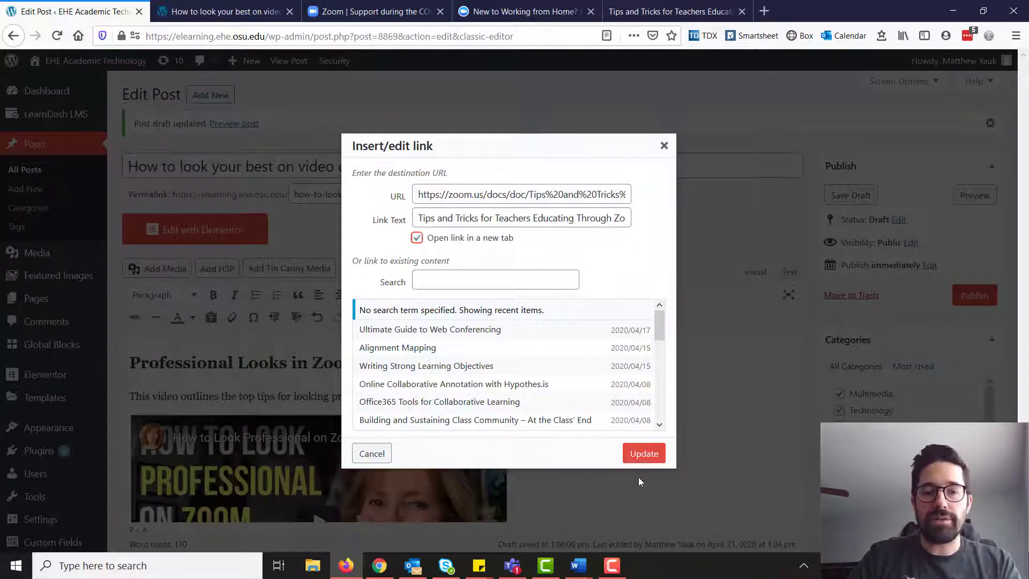
click(651, 460)
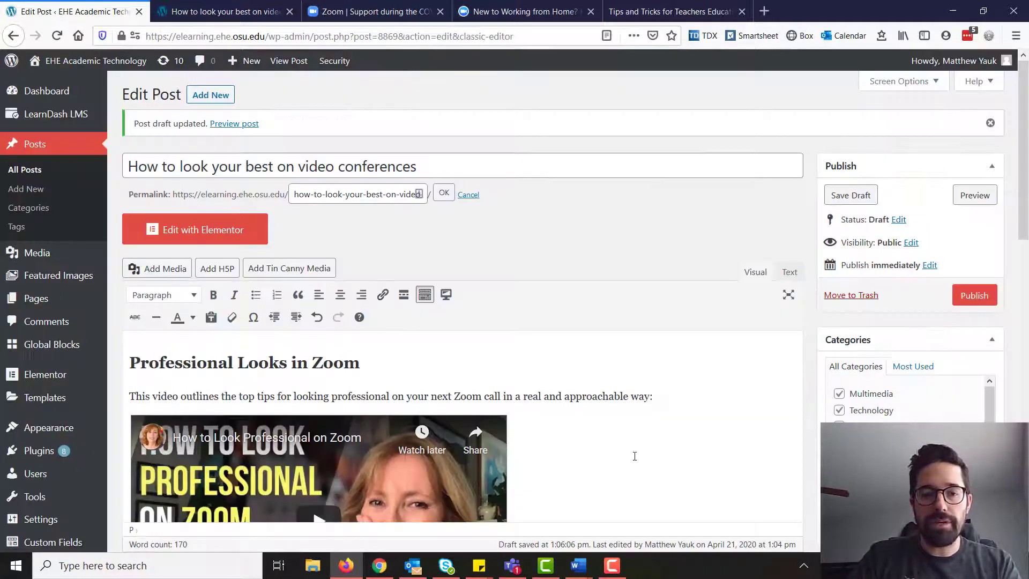
scroll(634, 456, down, 5)
scroll(617, 450, down, 5)
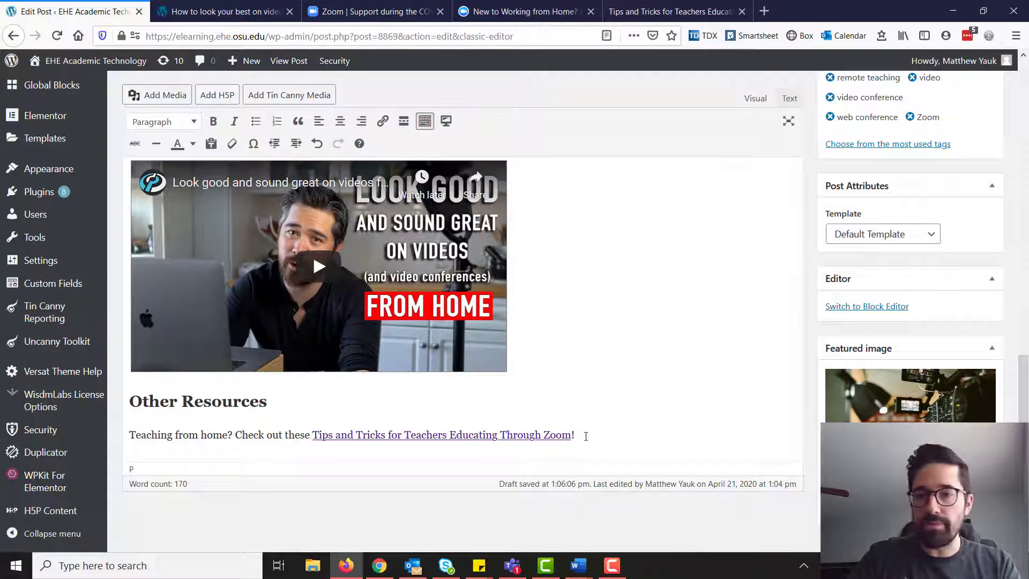
Save the post draft and reload the post preview to check the end of the page.
scroll(812, 264, up, 15)
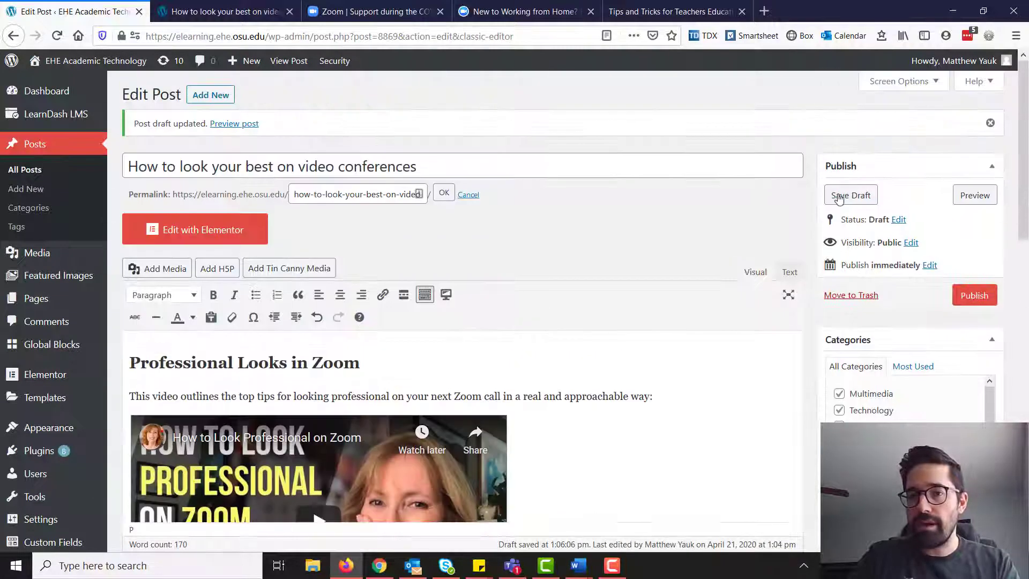
click(840, 197)
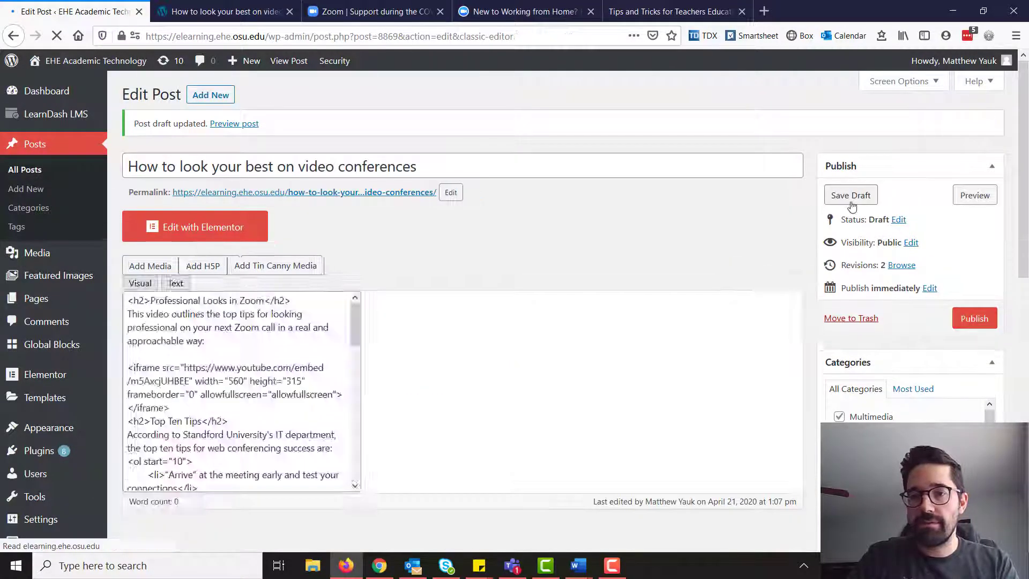
click(220, 11)
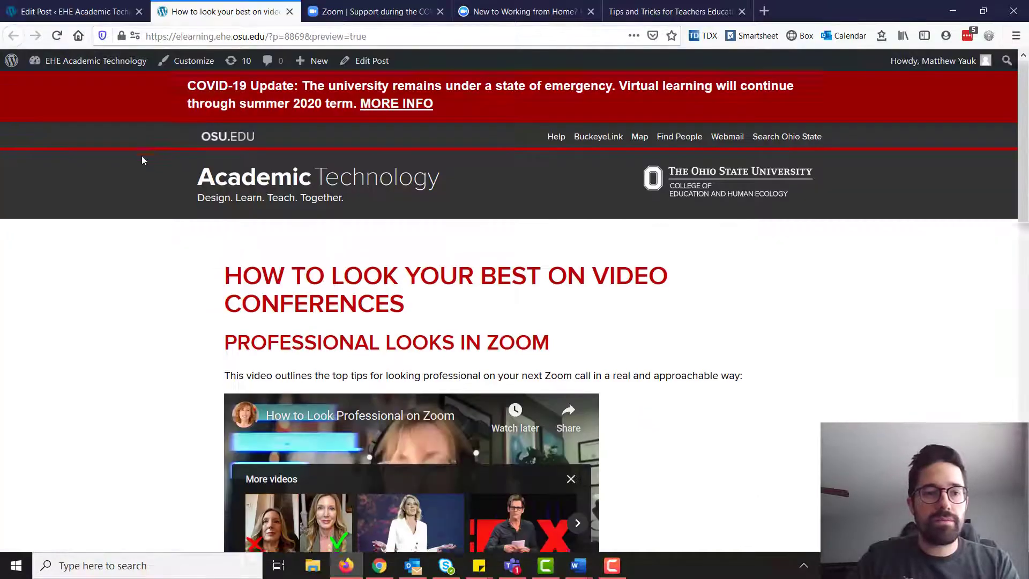
scroll(143, 162, down, 6)
scroll(142, 162, down, 7)
click(57, 36)
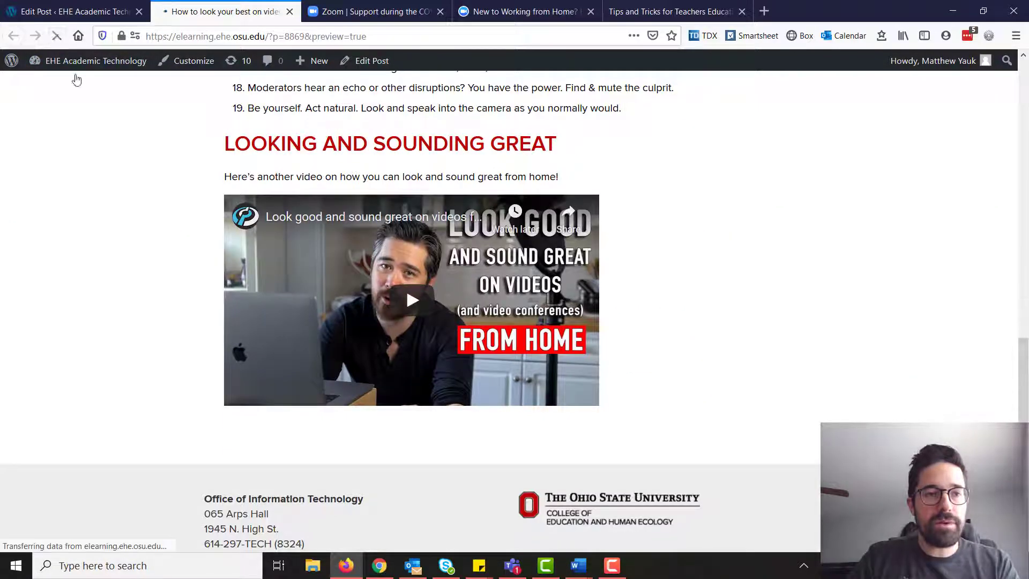